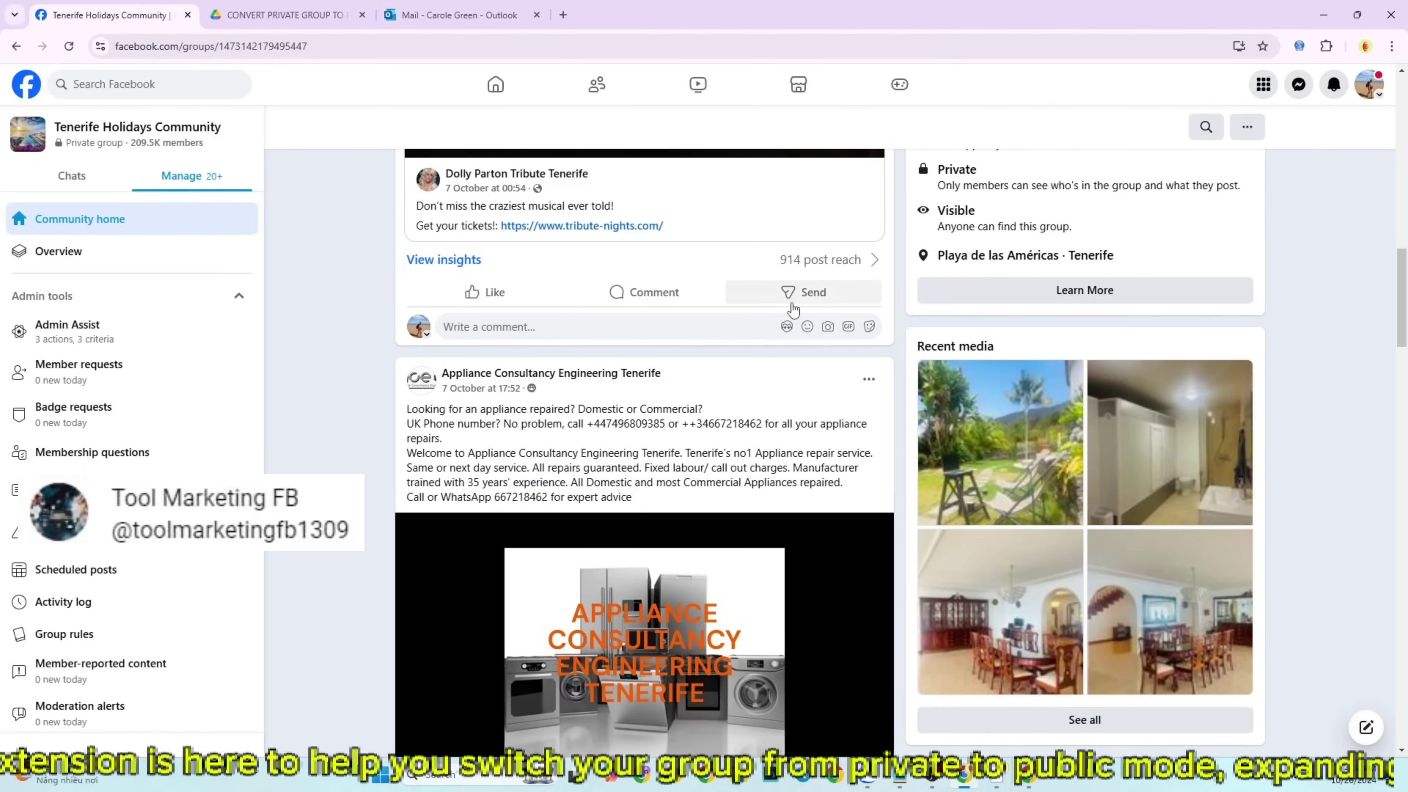
Download CONVERT PRIVATE GROUP TO PUBLIC (1).rar (64.3 KB) from Google Drive and show it in Downloads
scroll(781, 410, "down", 6)
scroll(784, 413, "down", 20)
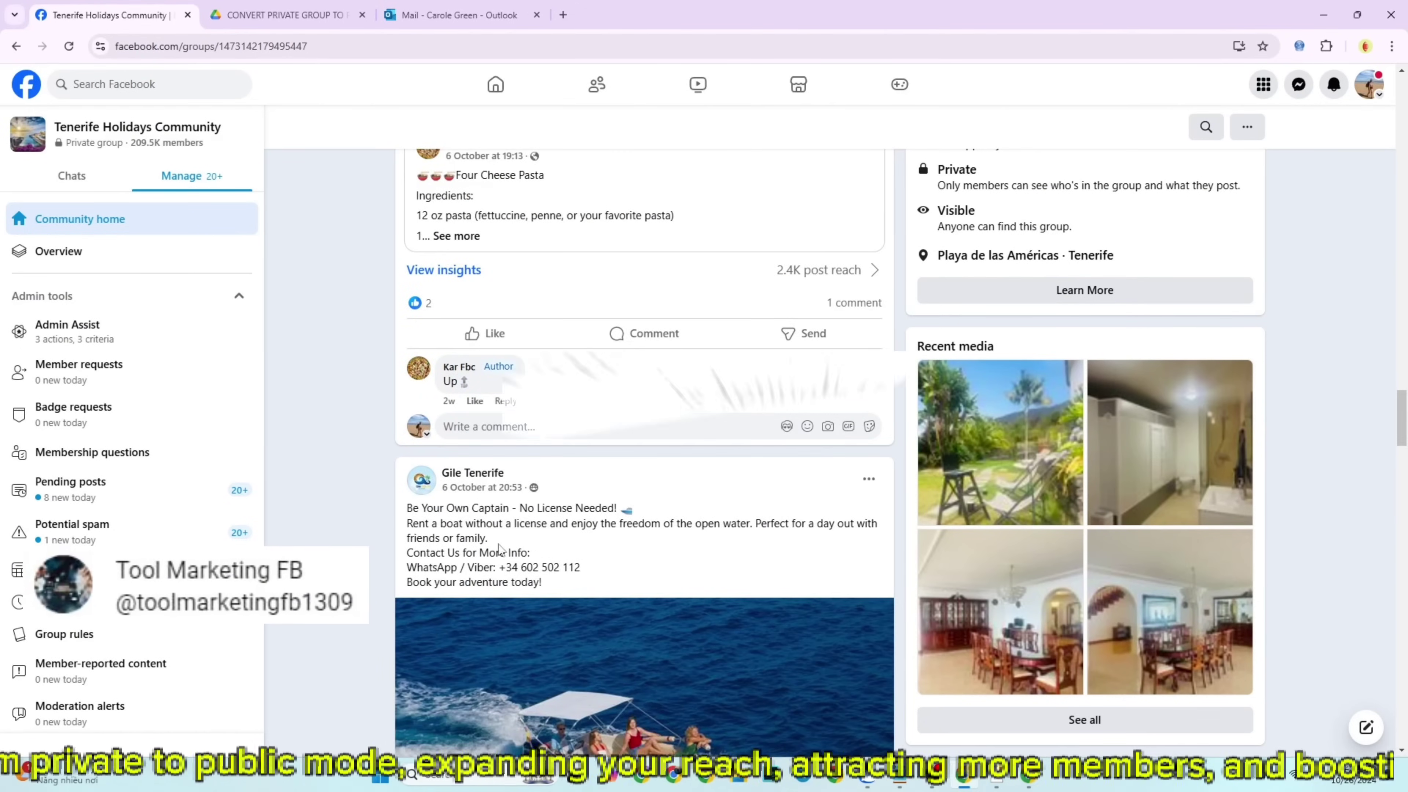
scroll(482, 519, "down", 15)
scroll(503, 555, "down", 20)
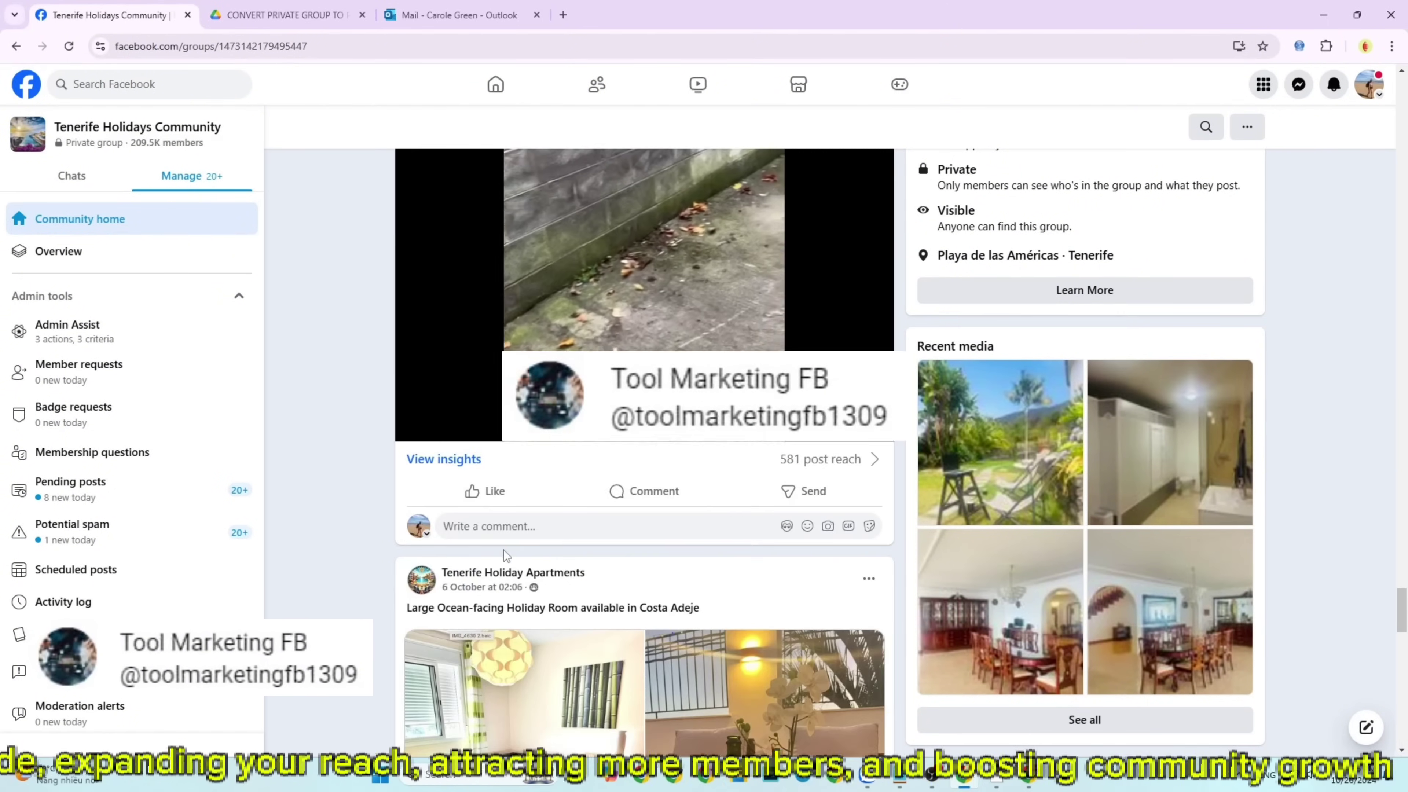
scroll(504, 550, "up", 20)
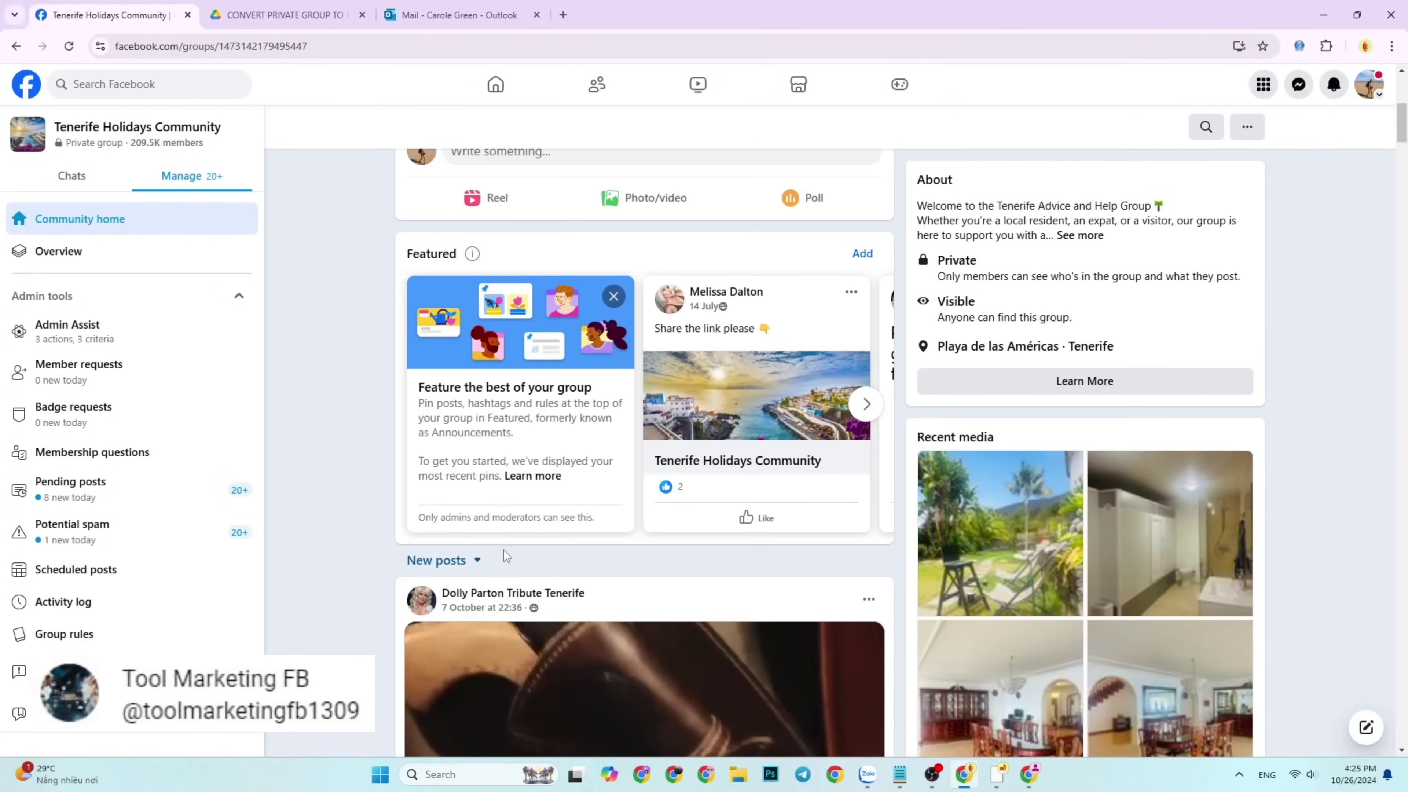
scroll(503, 550, "up", 10)
left_click_drag(594, 502, 406, 493)
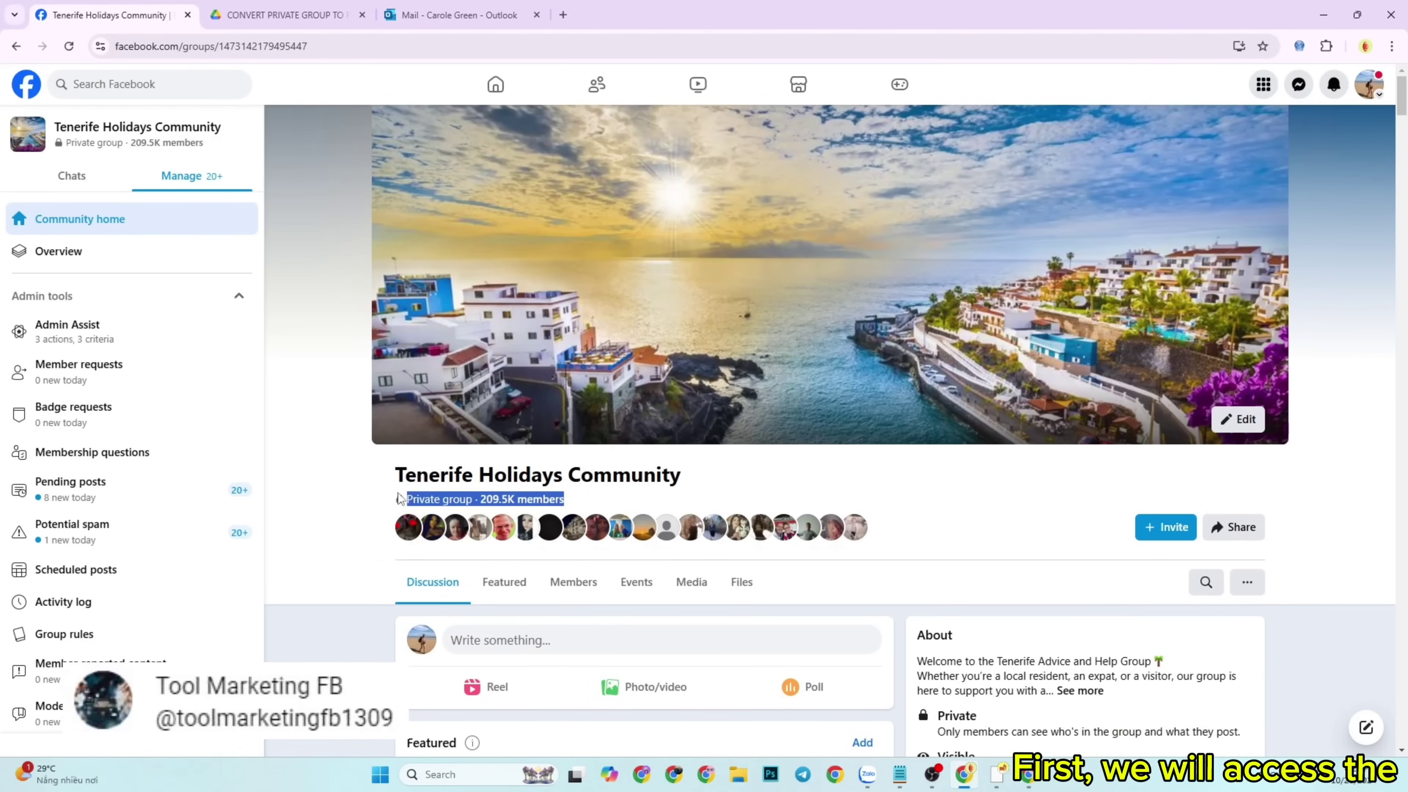
scroll(335, 485, "down", 5)
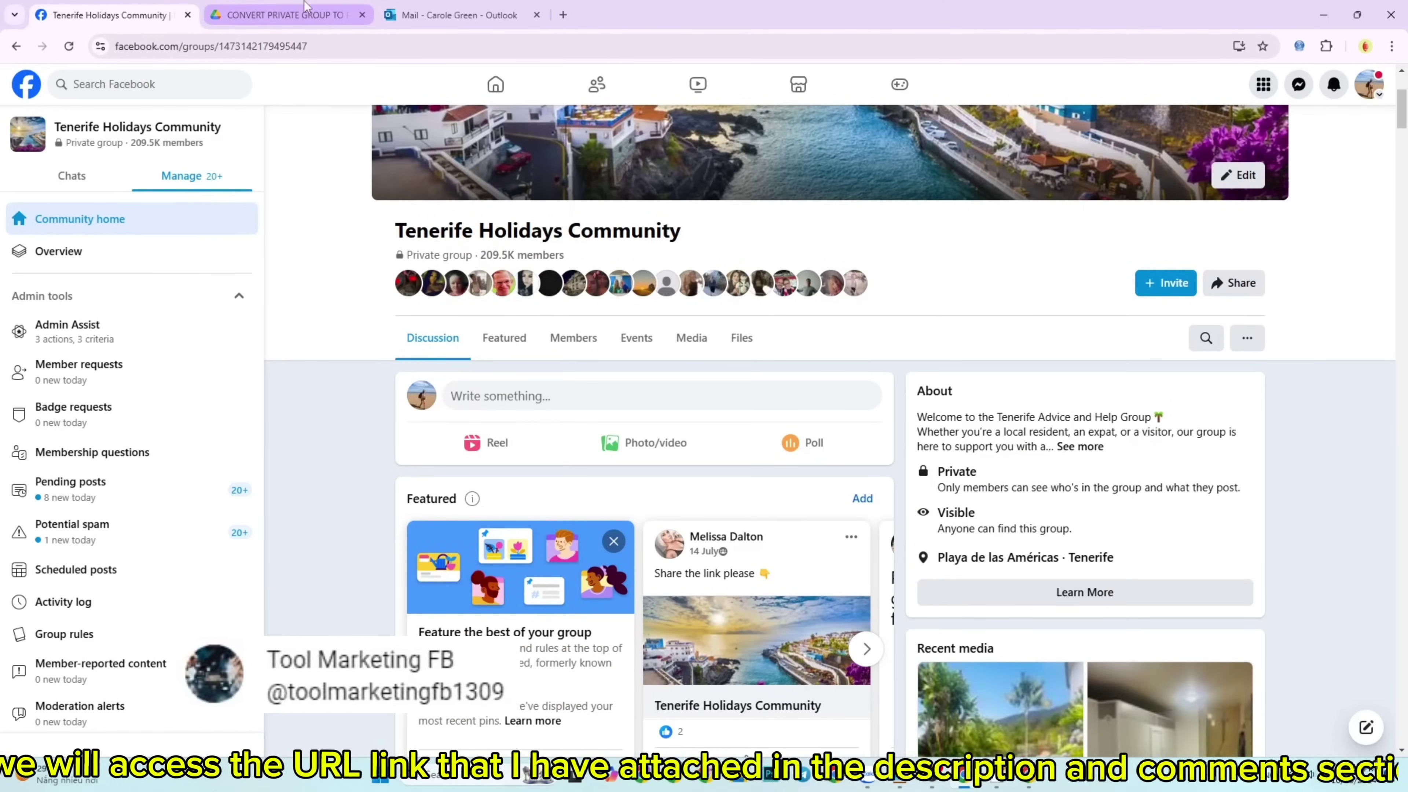
left_click(283, 11)
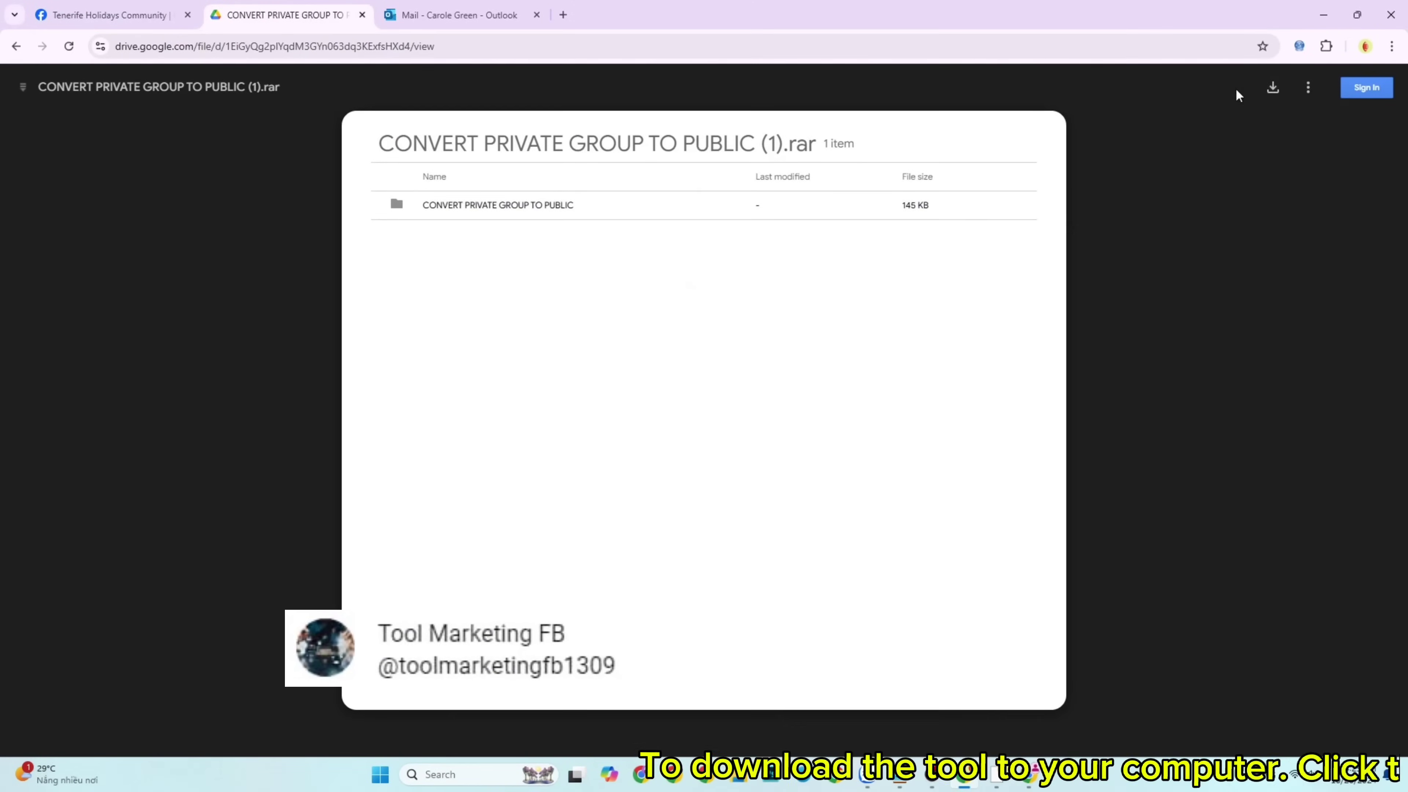
left_click(1274, 89)
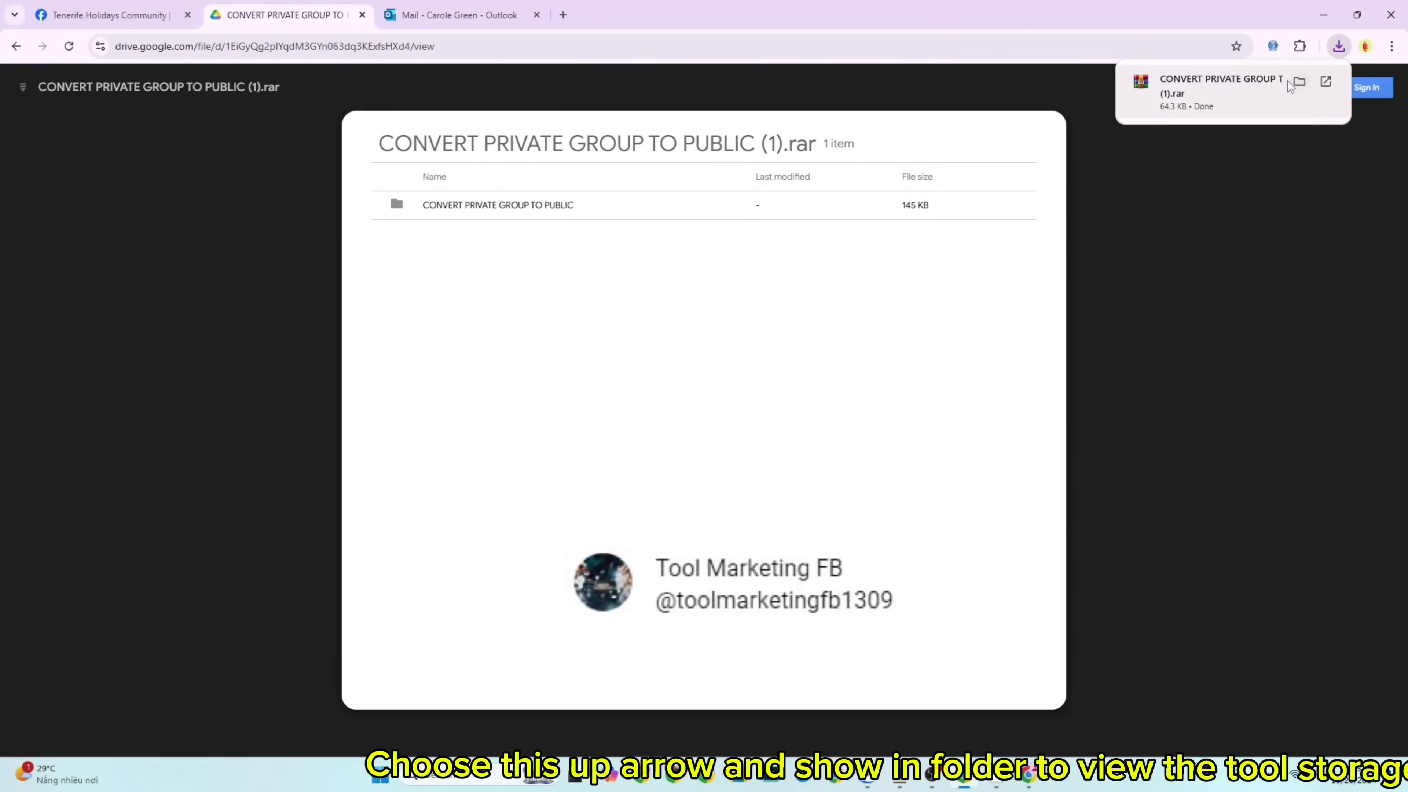
left_click(1296, 82)
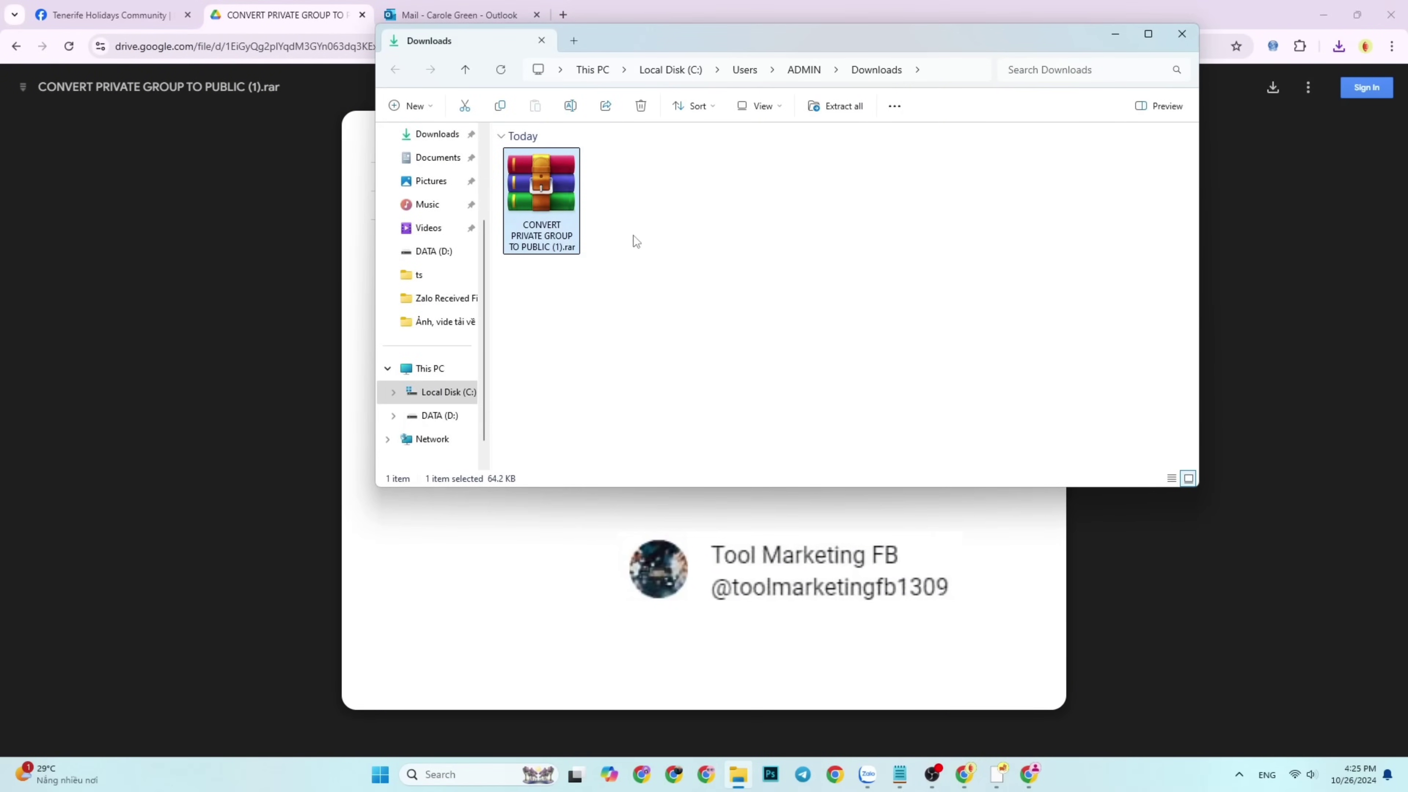
Extract the .rar archive here with Extract Here, creating the CONVERT PRIVATE GROUP TO PUBLIC folder
left_click(554, 208)
right_click(555, 209)
left_click(683, 504)
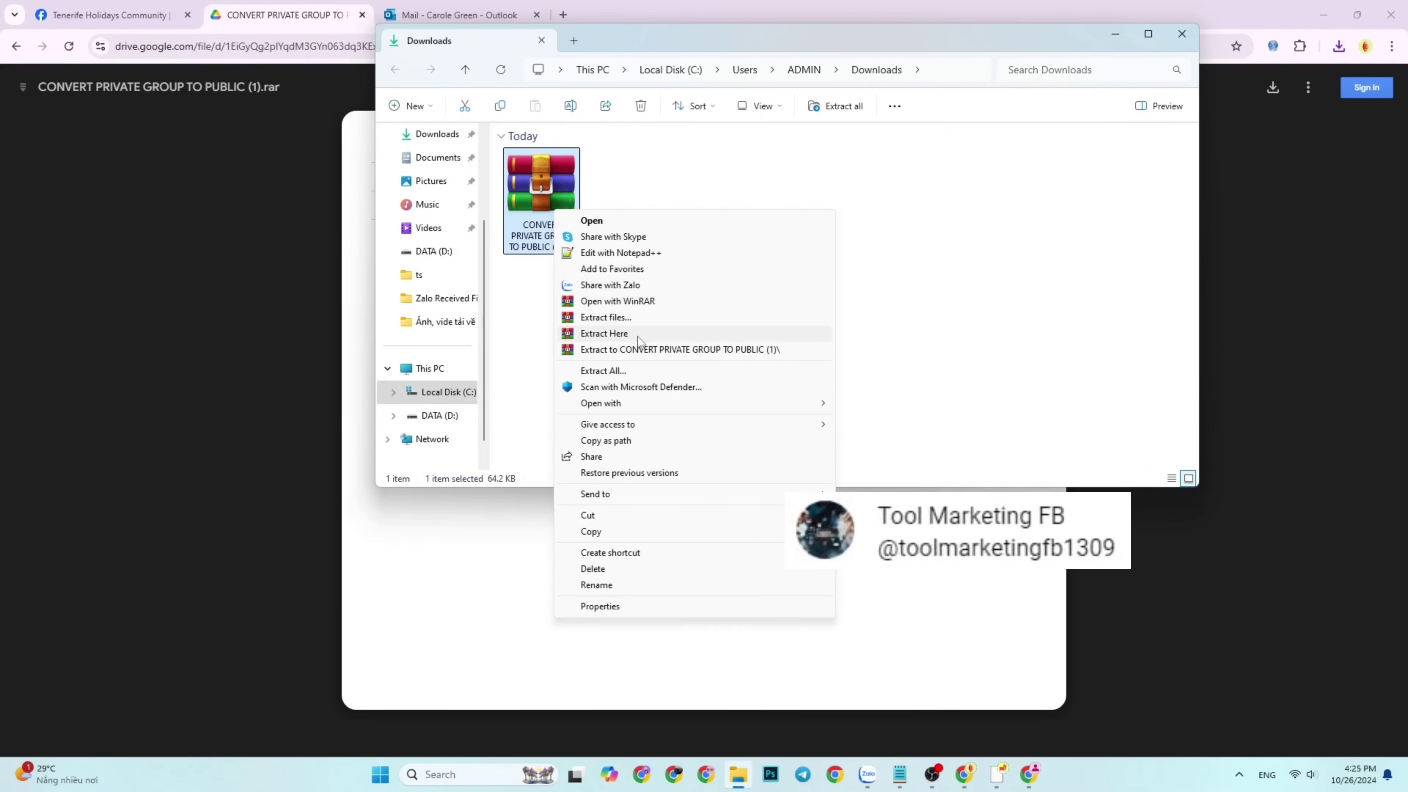
left_click(619, 334)
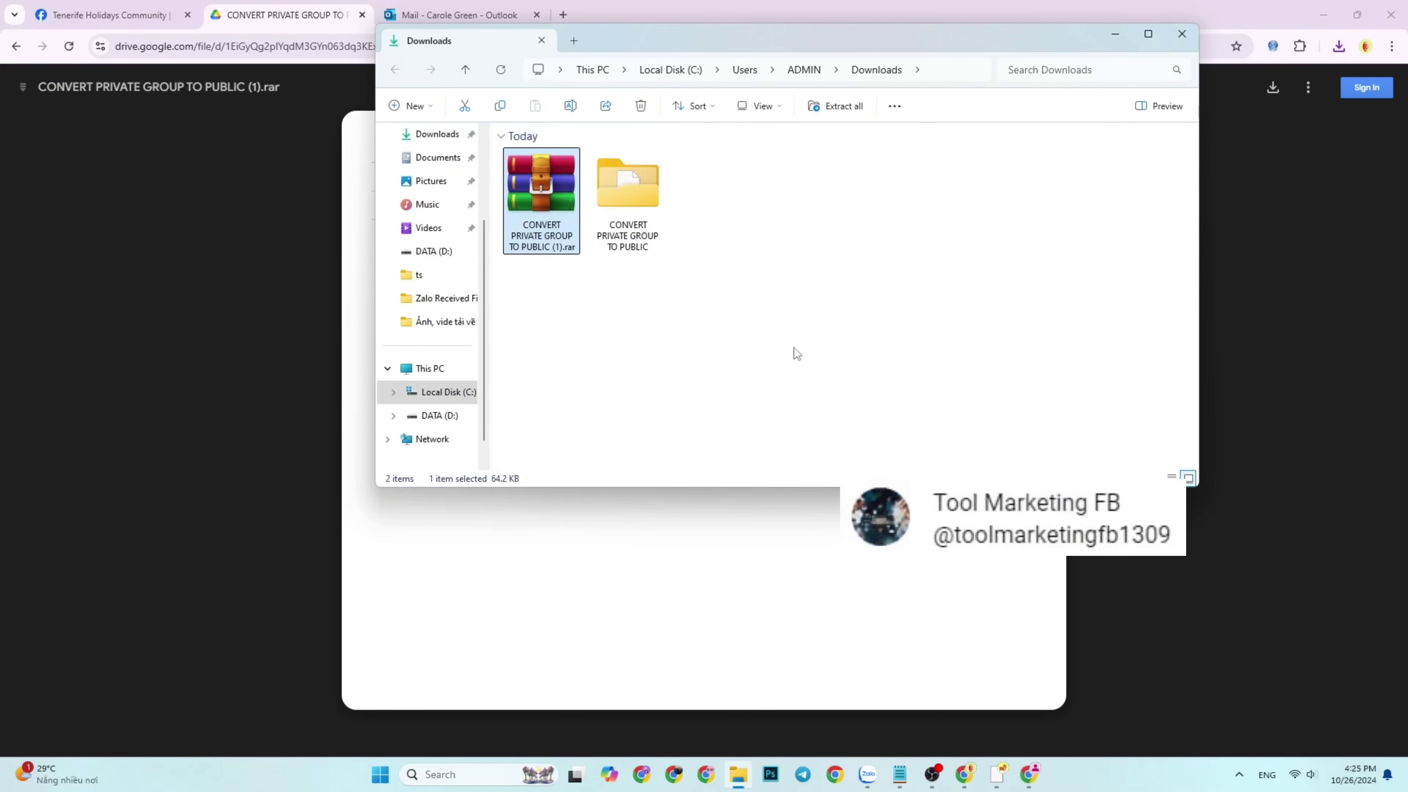
Check the extracted folder, then minimize File Explorer to bring back the Drive page
left_click(660, 229)
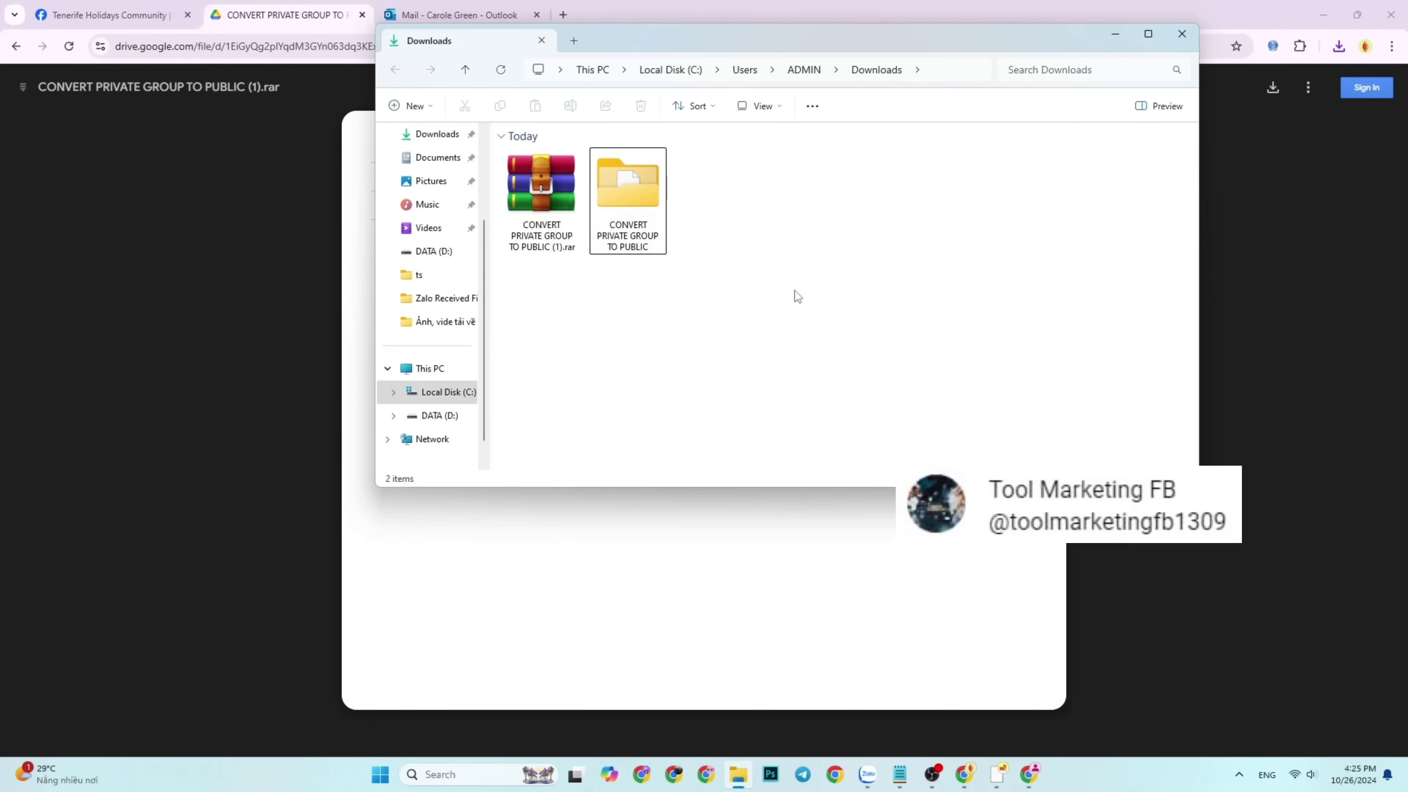
left_click(630, 187)
left_click(918, 303)
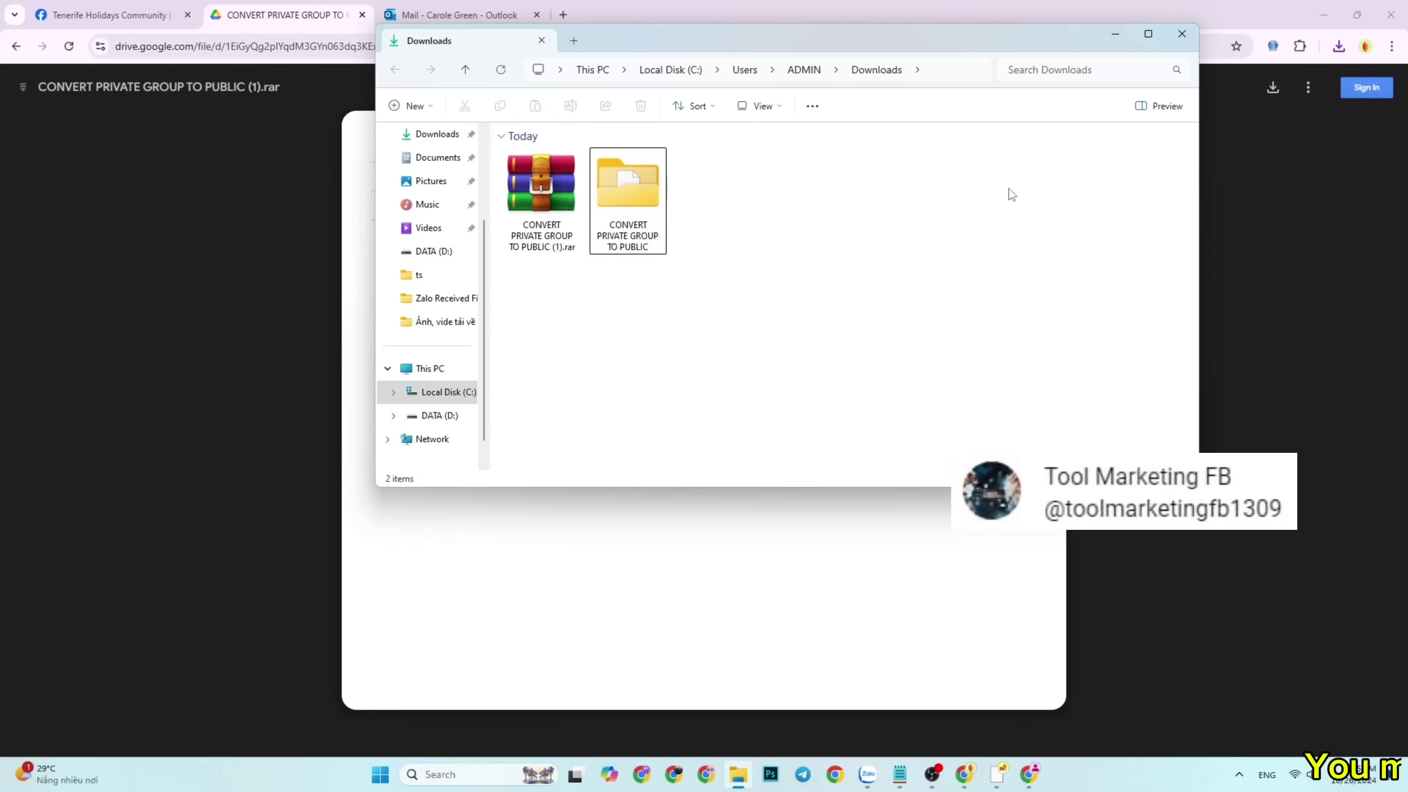
left_click_drag(942, 47, 1124, 211)
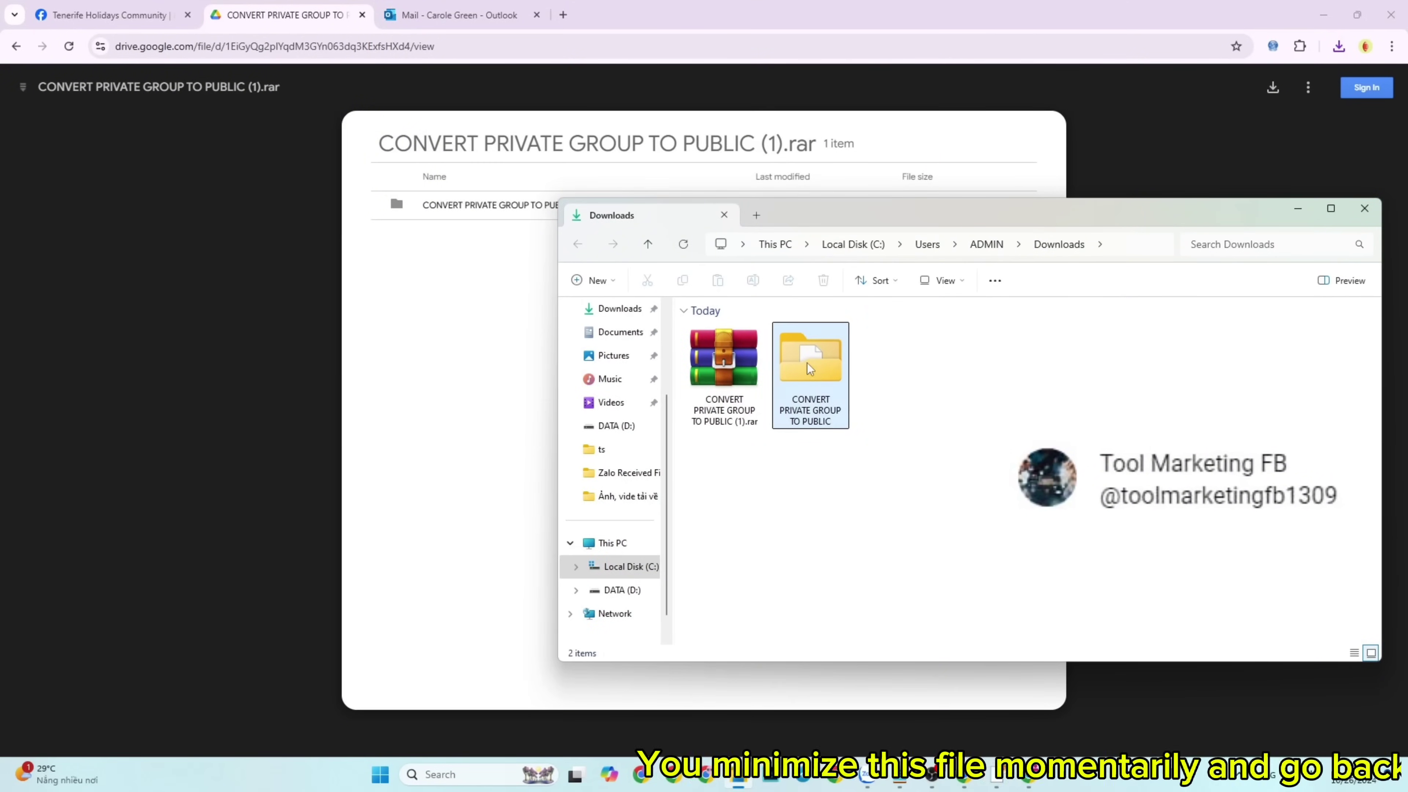
left_click(1296, 209)
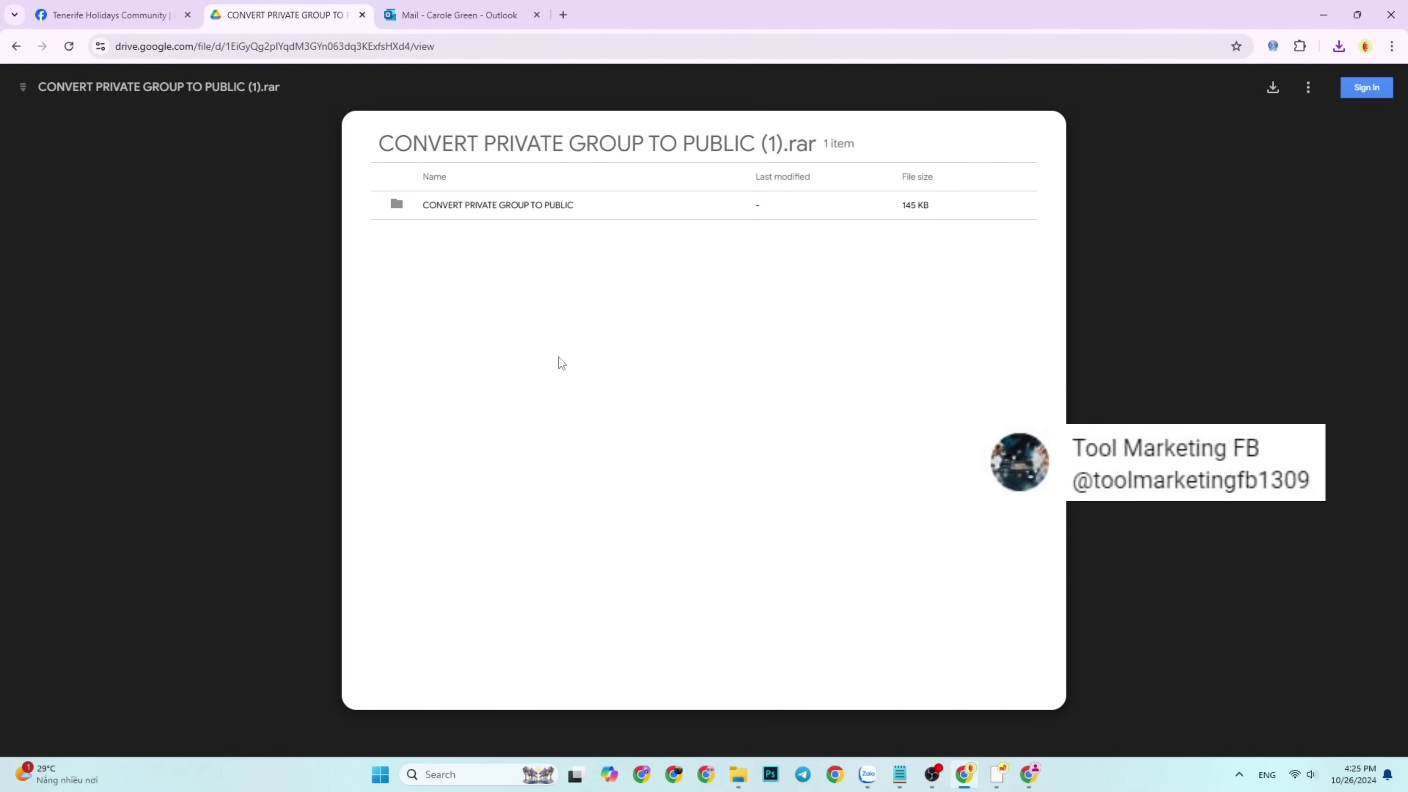
Open Chrome's Manage Extensions page and turn Developer mode on
left_click(111, 15)
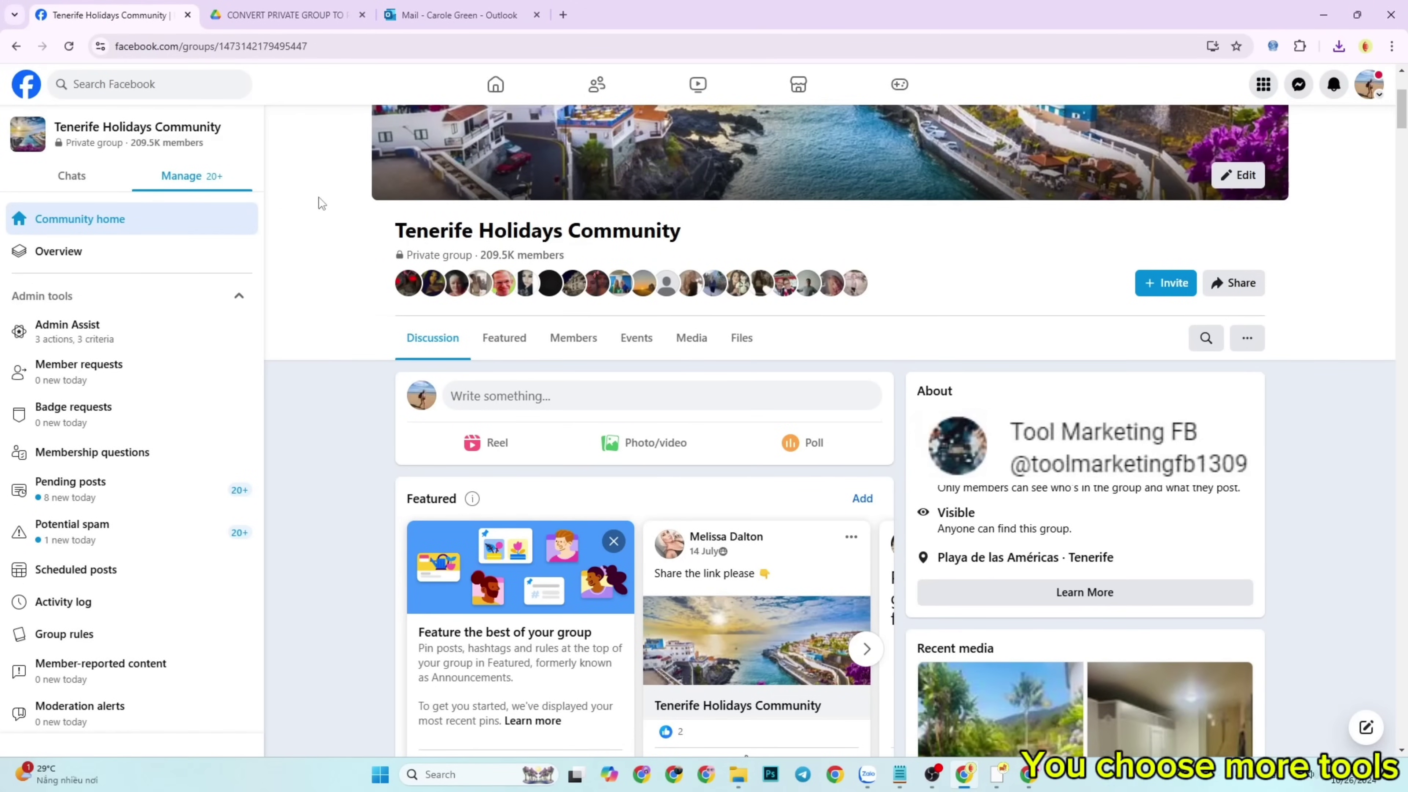
left_click(1391, 46)
mouse_move(1219, 326)
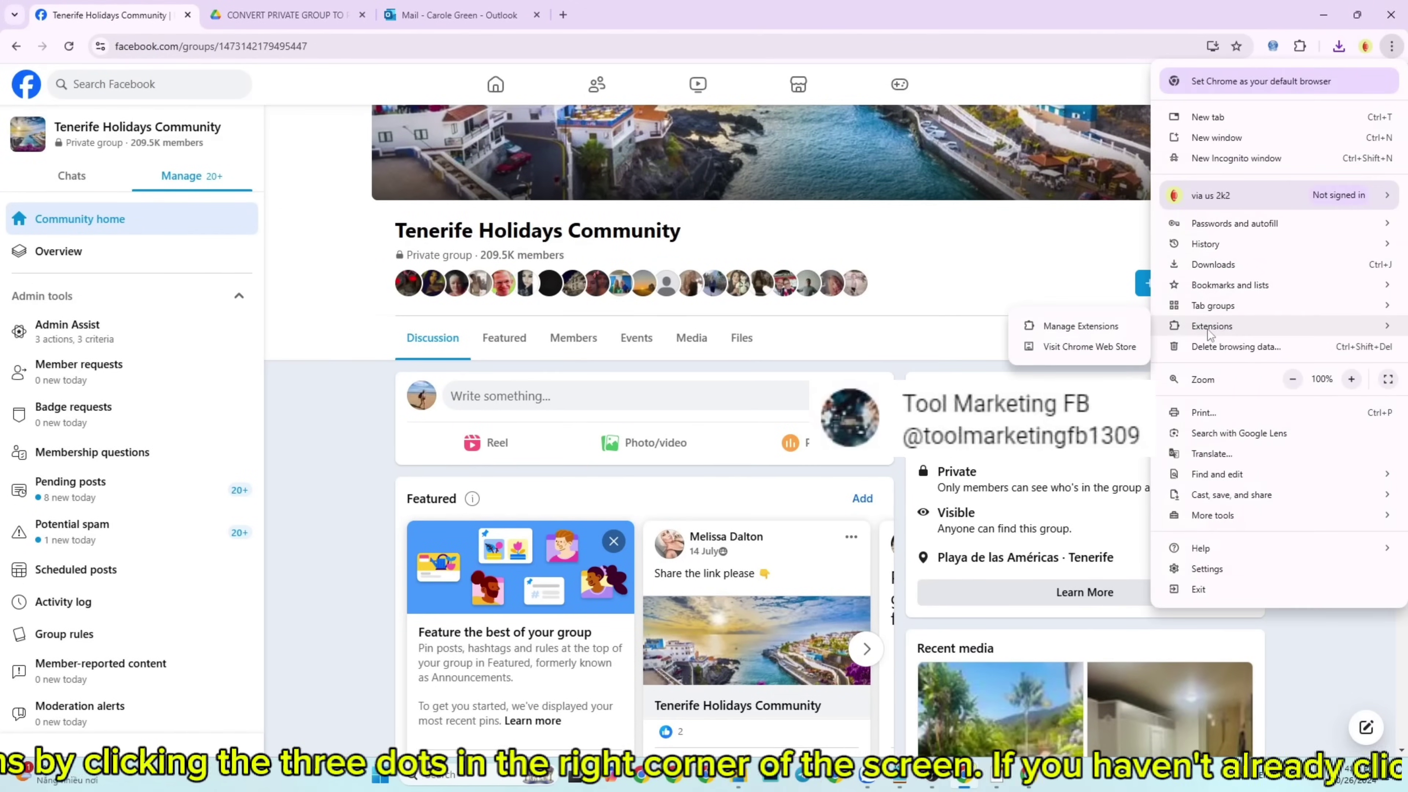
left_click(1103, 327)
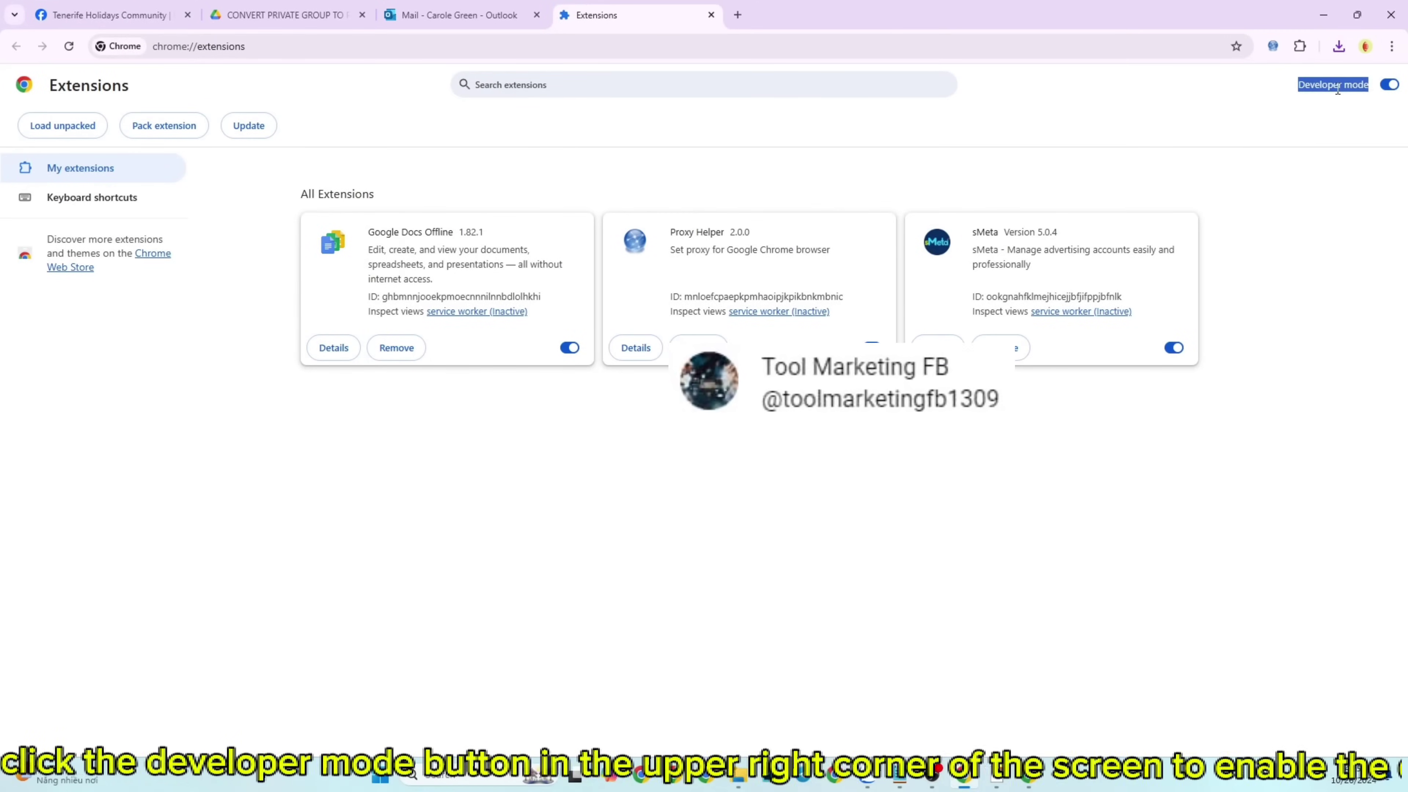
left_click(1388, 85)
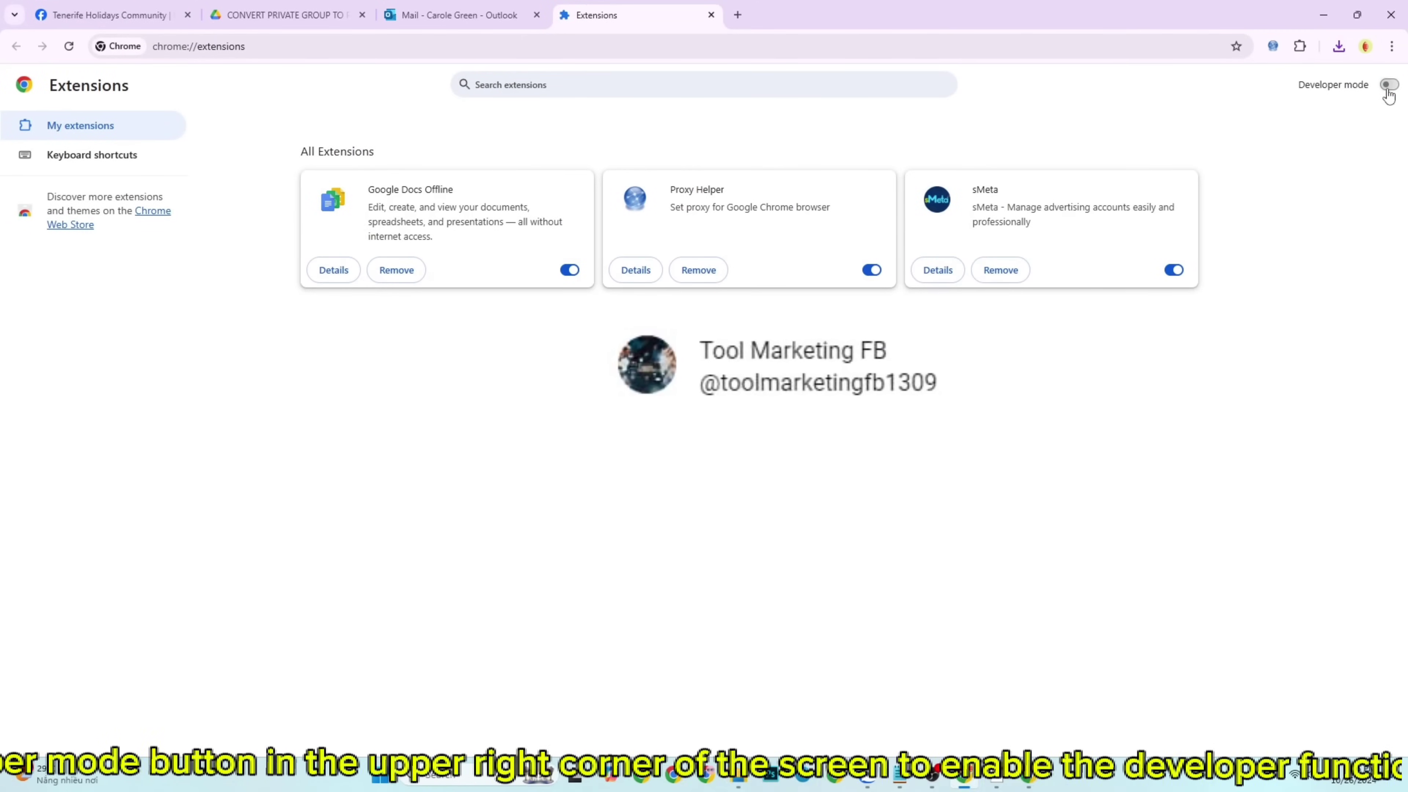
left_click(1388, 84)
Drag the extracted CONVERT PRIVATE GROUP TO PUBLIC folder onto the Extensions page to load version 0.0.1
left_click(738, 773)
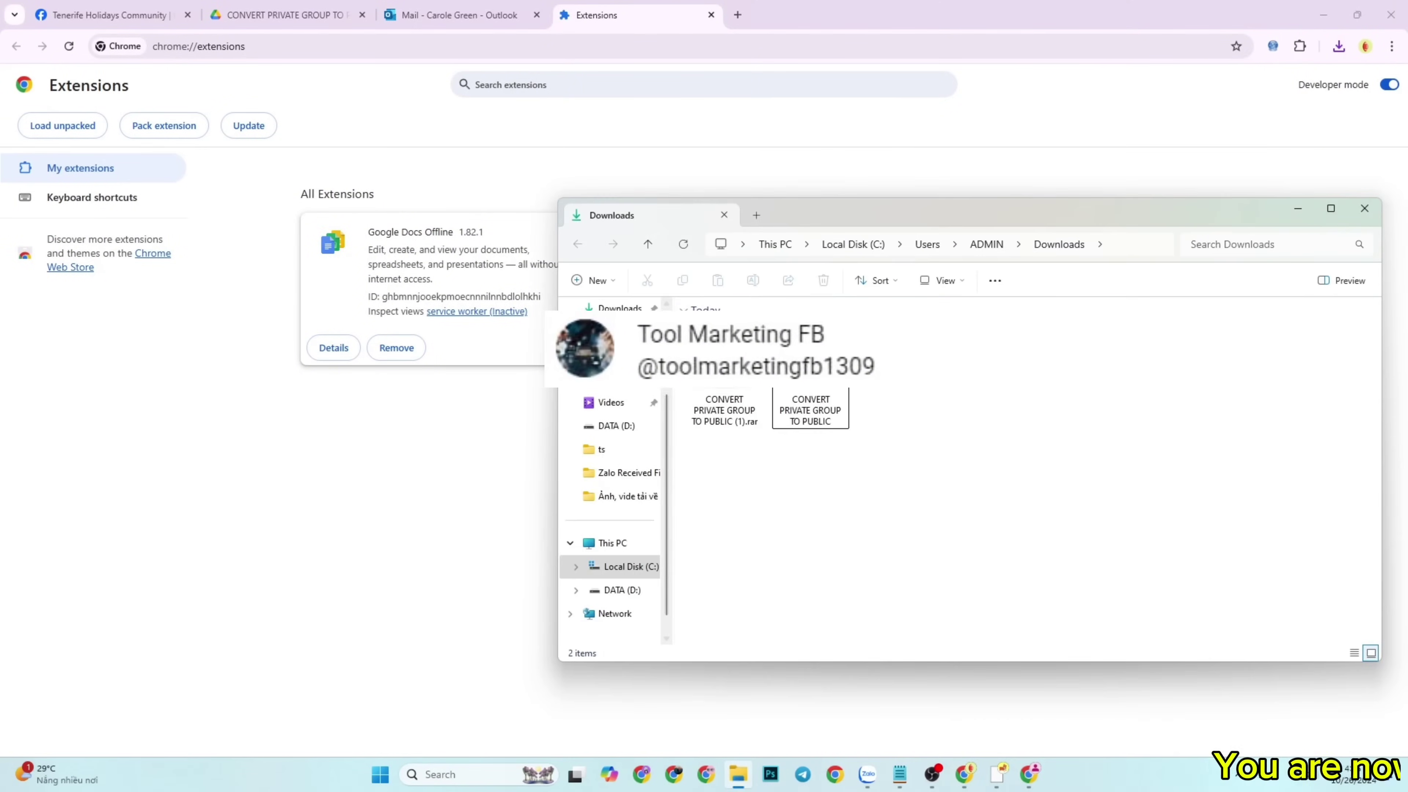
left_click_drag(917, 225, 961, 214)
left_click_drag(854, 360, 476, 503)
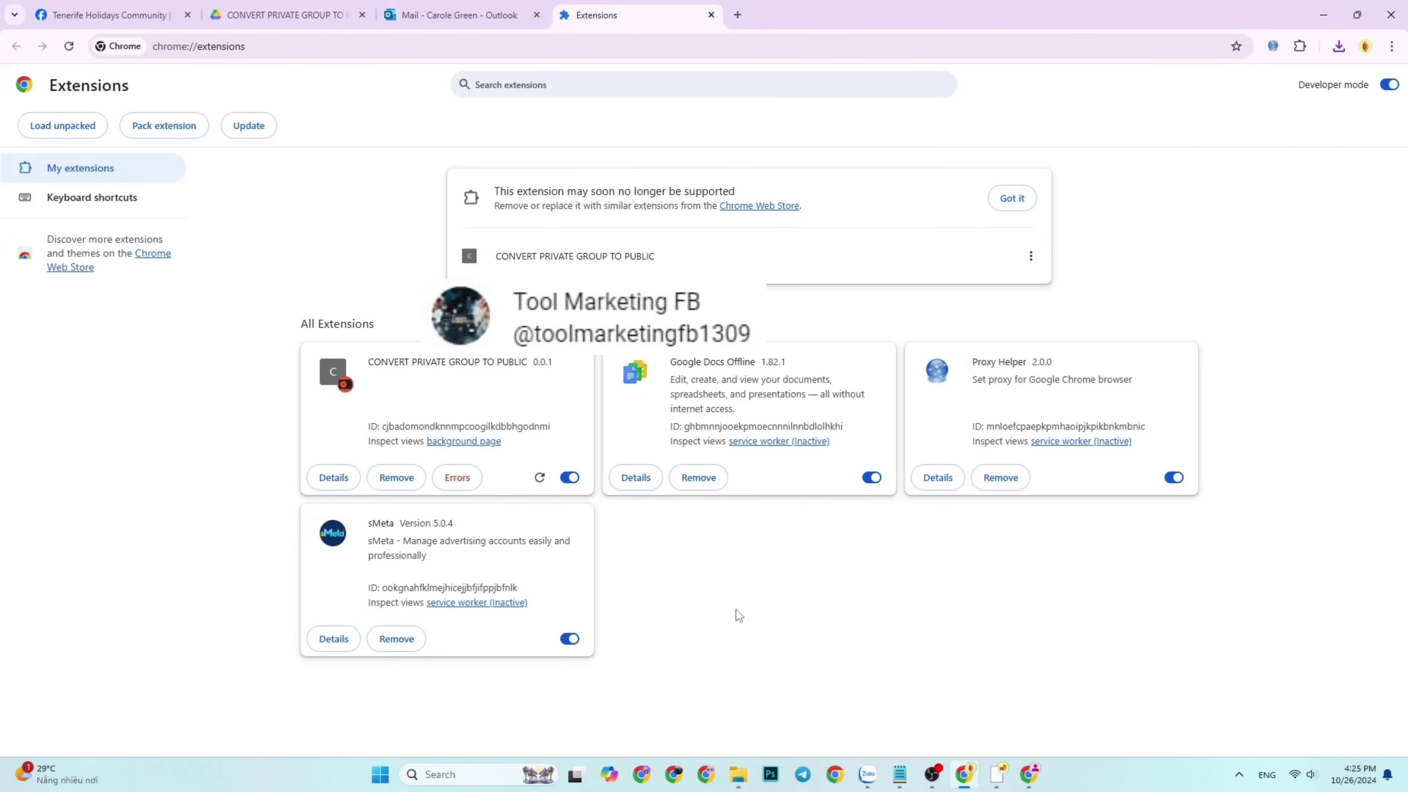
triple_click(465, 361)
left_click(460, 361)
double_click(453, 362)
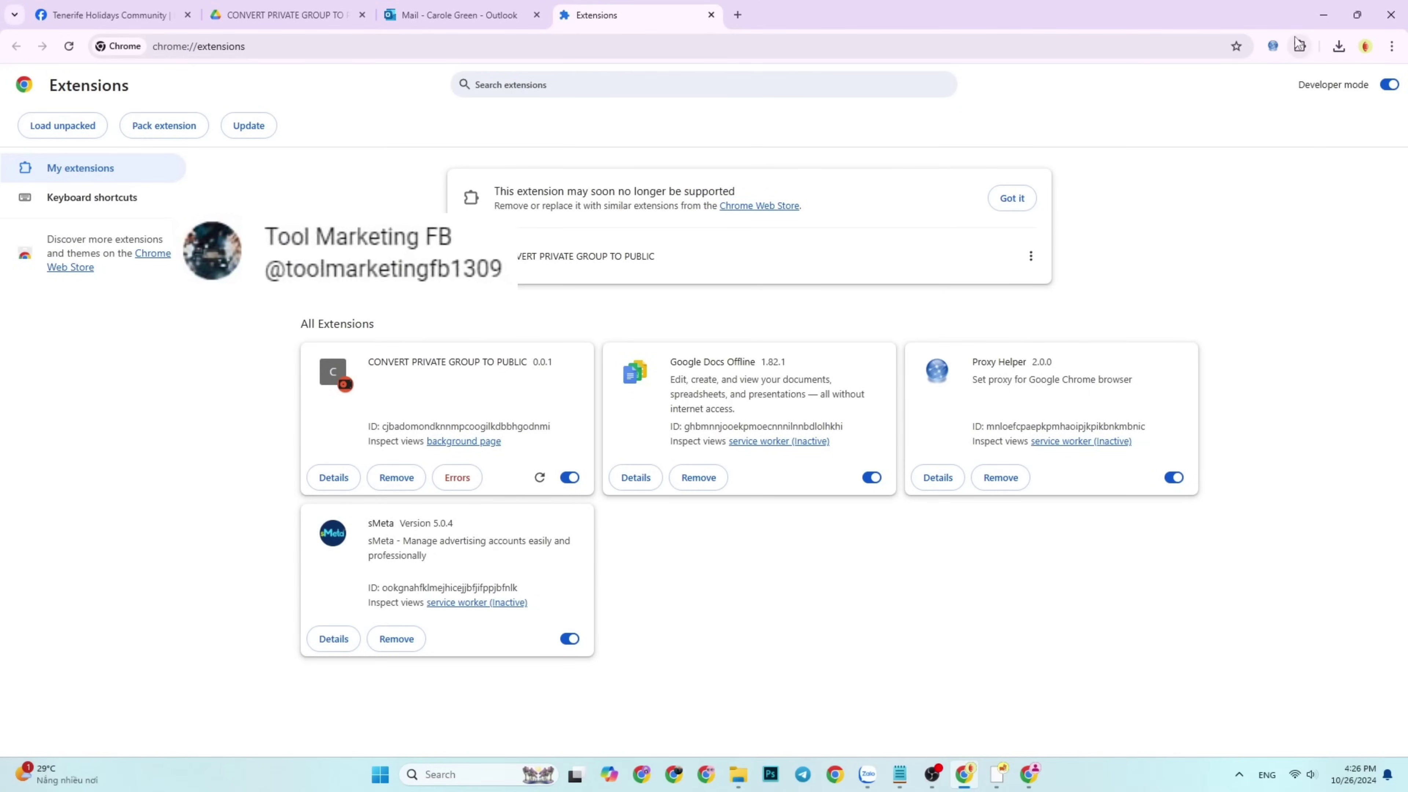
Pin the new extension to the toolbar and open its Convert Private Group to Public form
left_click(1247, 160)
left_click(1272, 46)
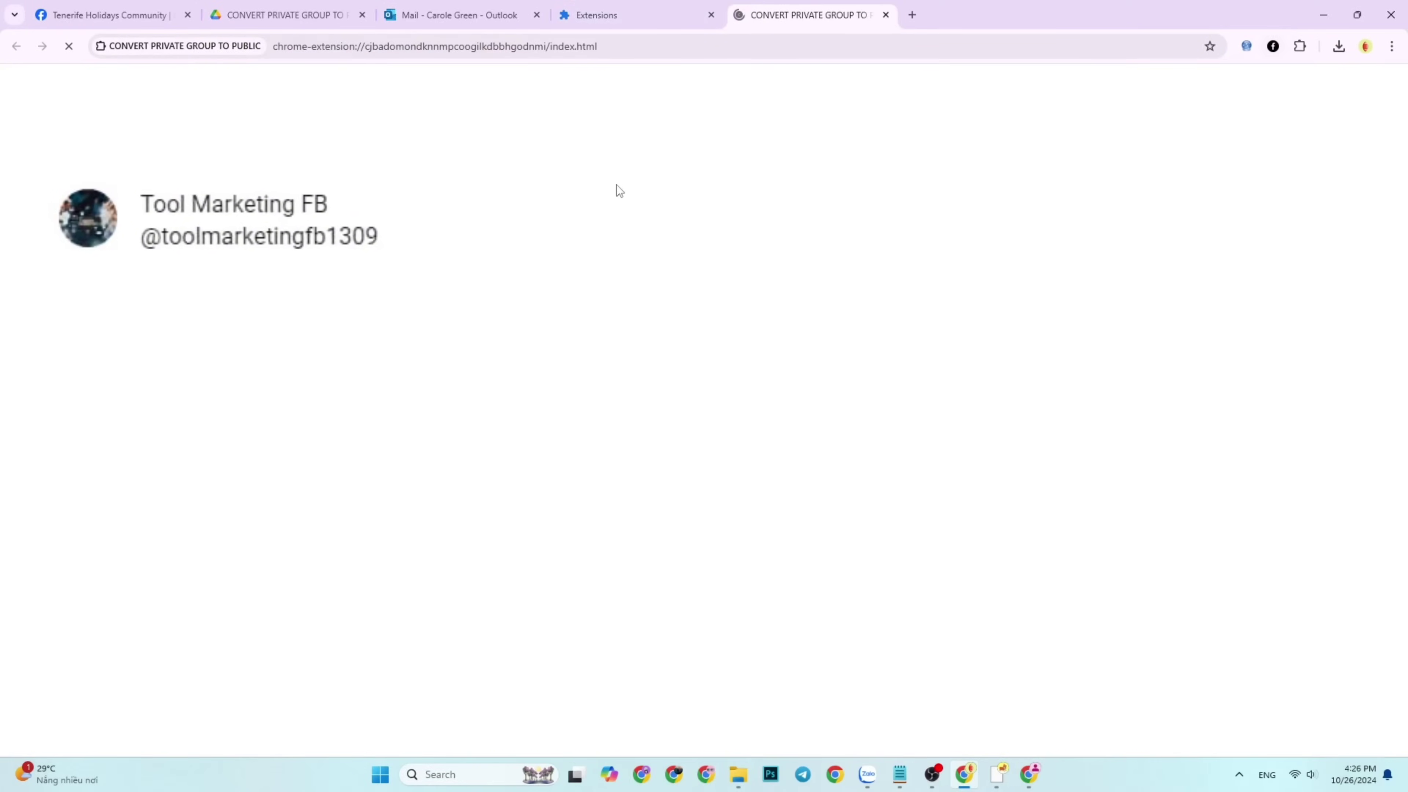
mouse_move(443, 127)
left_mouse_down()
mouse_move(785, 195)
mouse_move(455, 117)
left_mouse_up()
triple_click(713, 128)
left_click(712, 130)
Look over the form's title, then return to the Tenerife Holidays Community Facebook tab
triple_click(709, 133)
left_click(706, 155)
triple_click(696, 134)
left_click(695, 135)
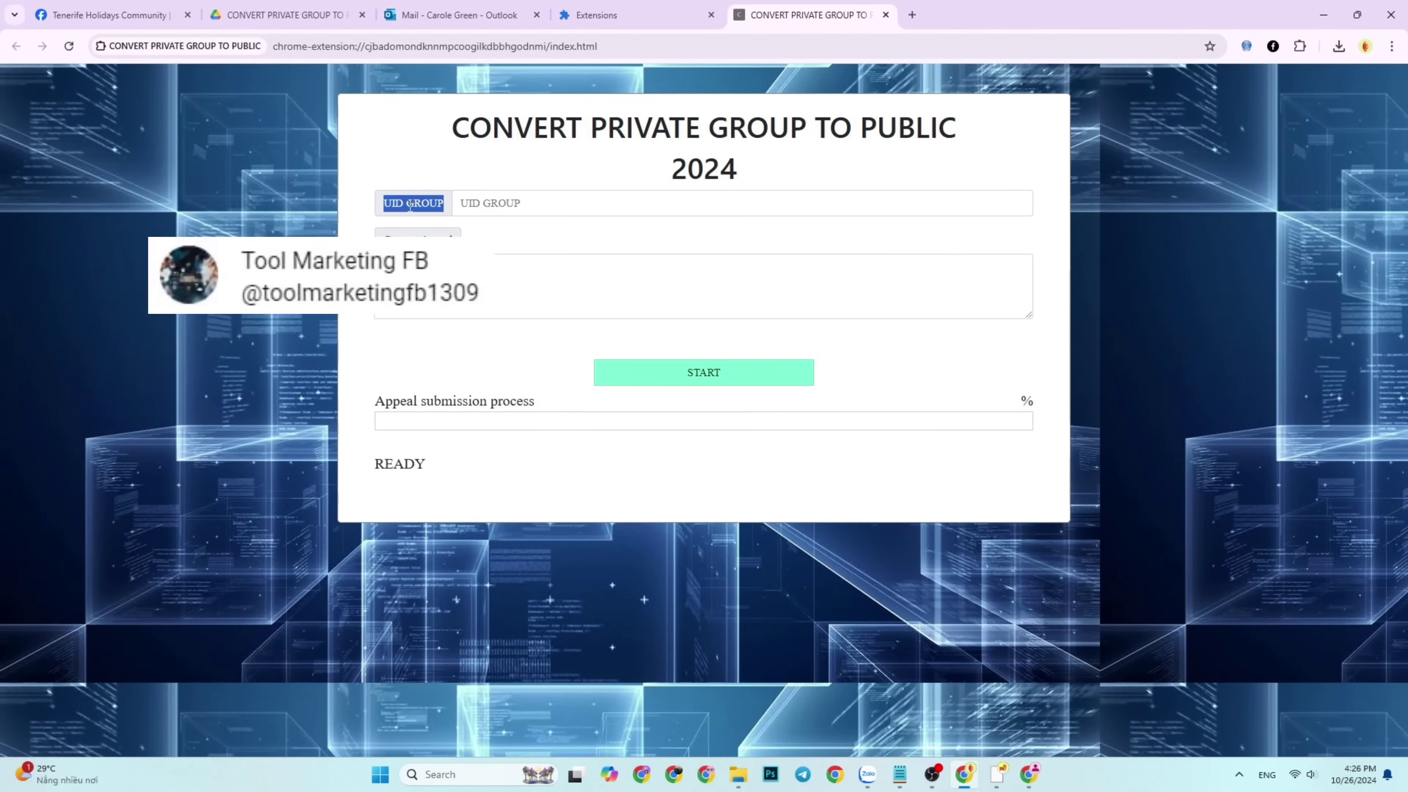
left_click(105, 15)
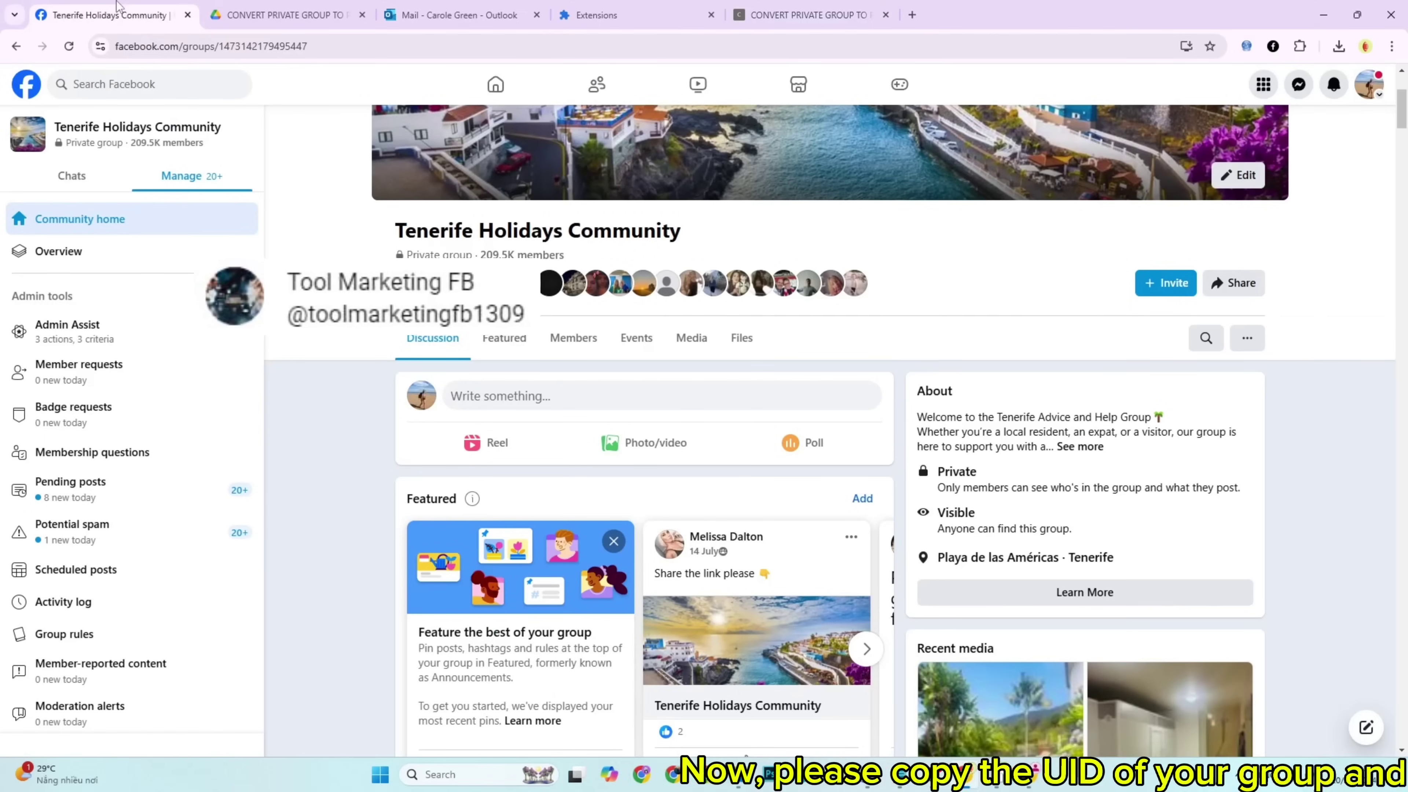
Copy the group ID from the Facebook address bar and paste it into the UID GROUP field
double_click(288, 47)
right_click(314, 48)
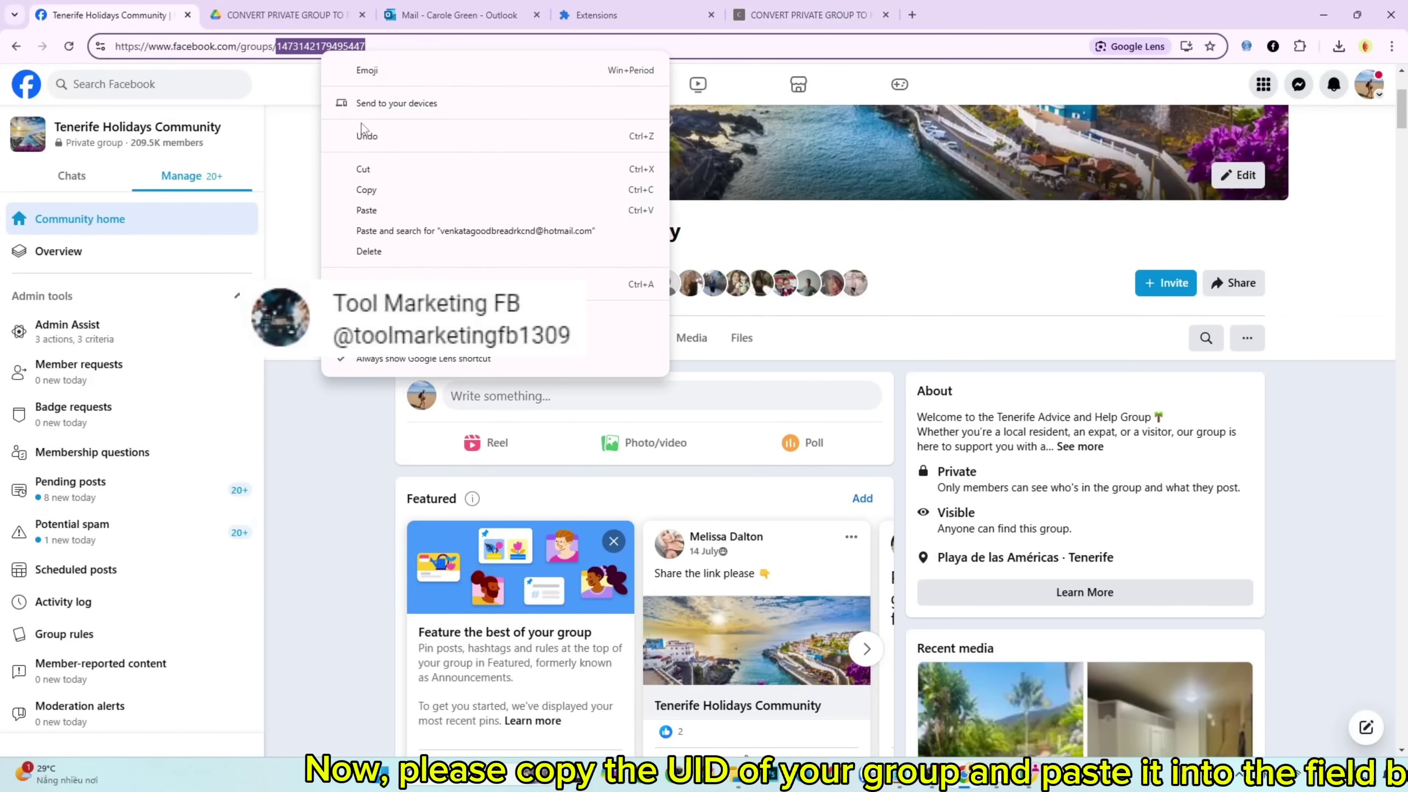
left_click(381, 183)
left_click(782, 17)
left_click(550, 201)
right_click(550, 205)
left_click(610, 350)
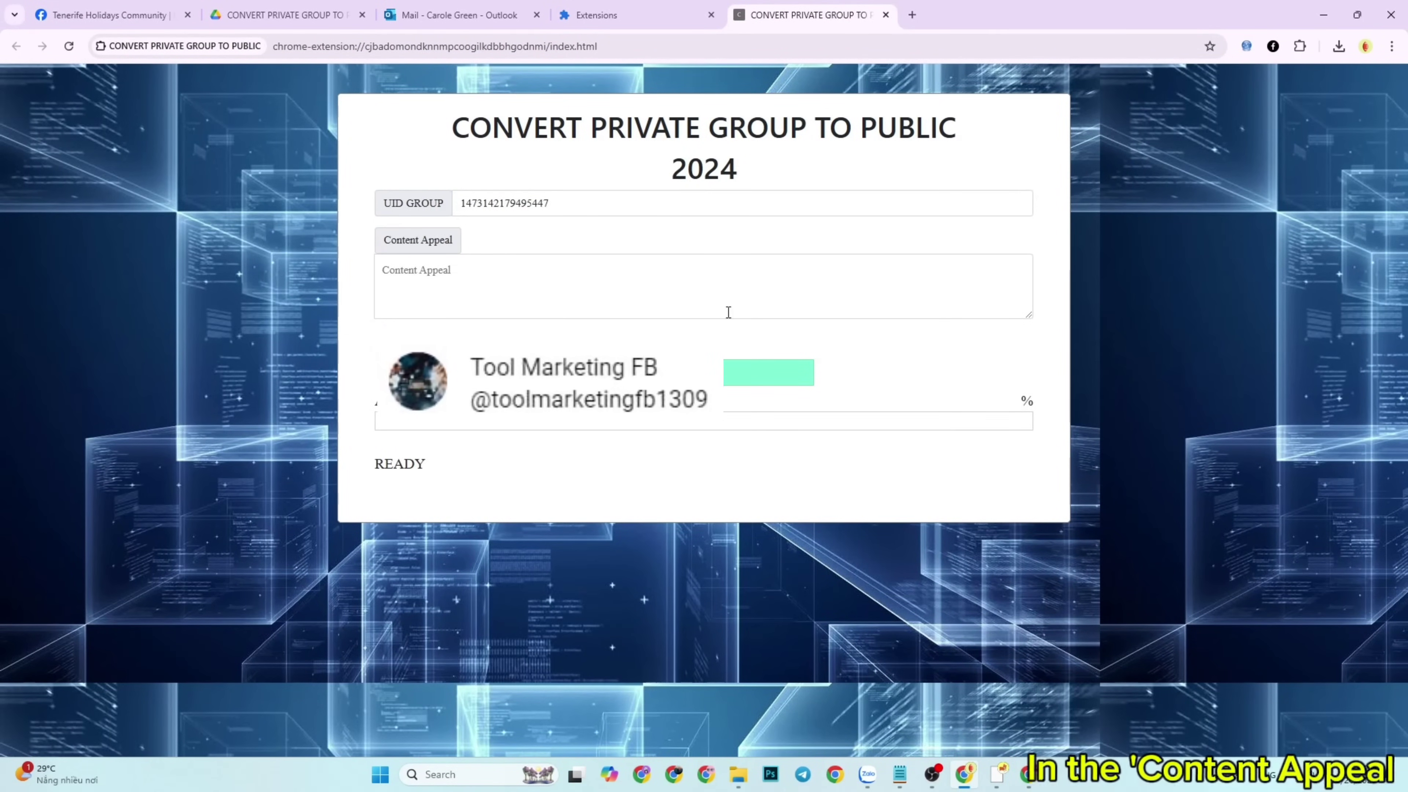
Make the Content Appeal box taller and switch to the Notepad appeal letter
left_click_drag(1026, 316, 1026, 535)
left_click(625, 296)
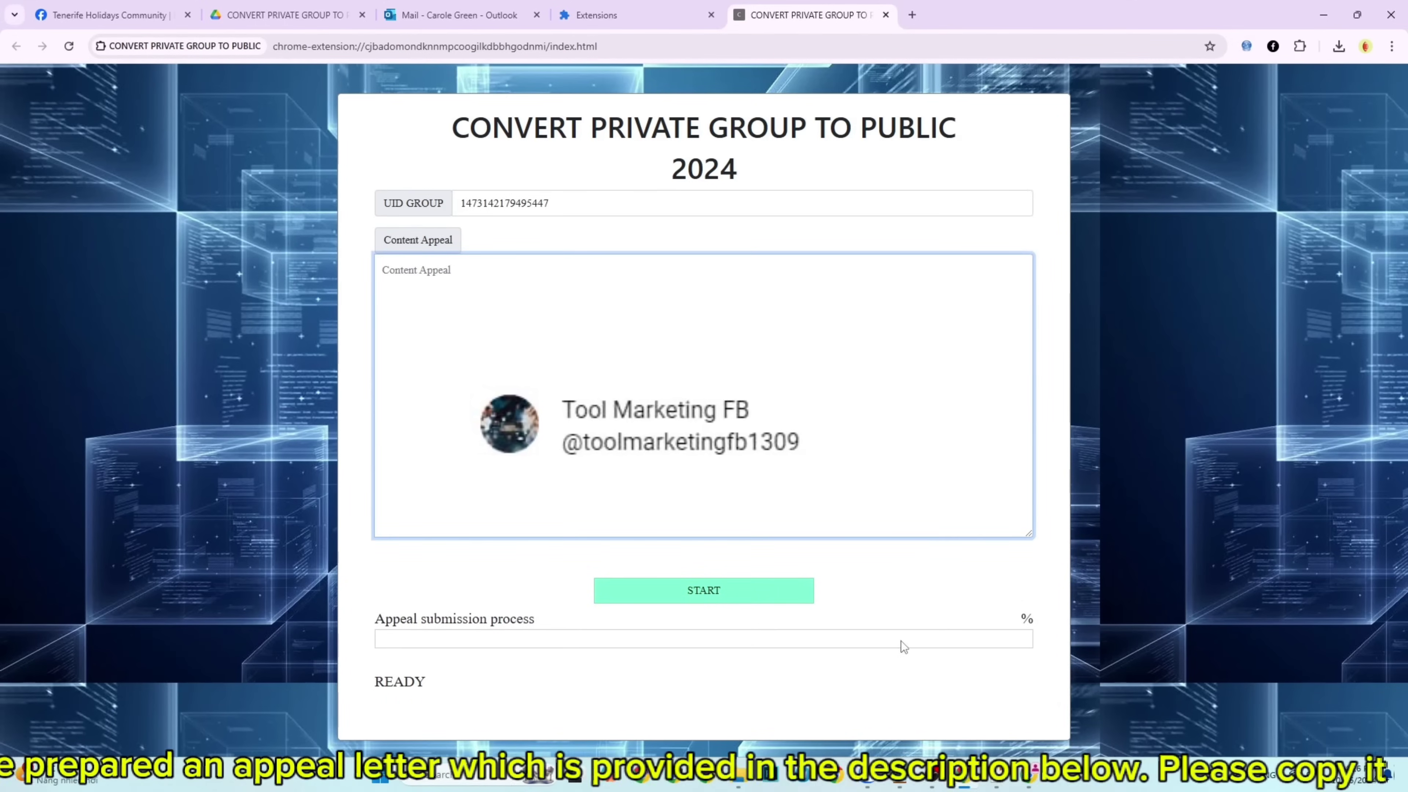
key("alt+Tab")
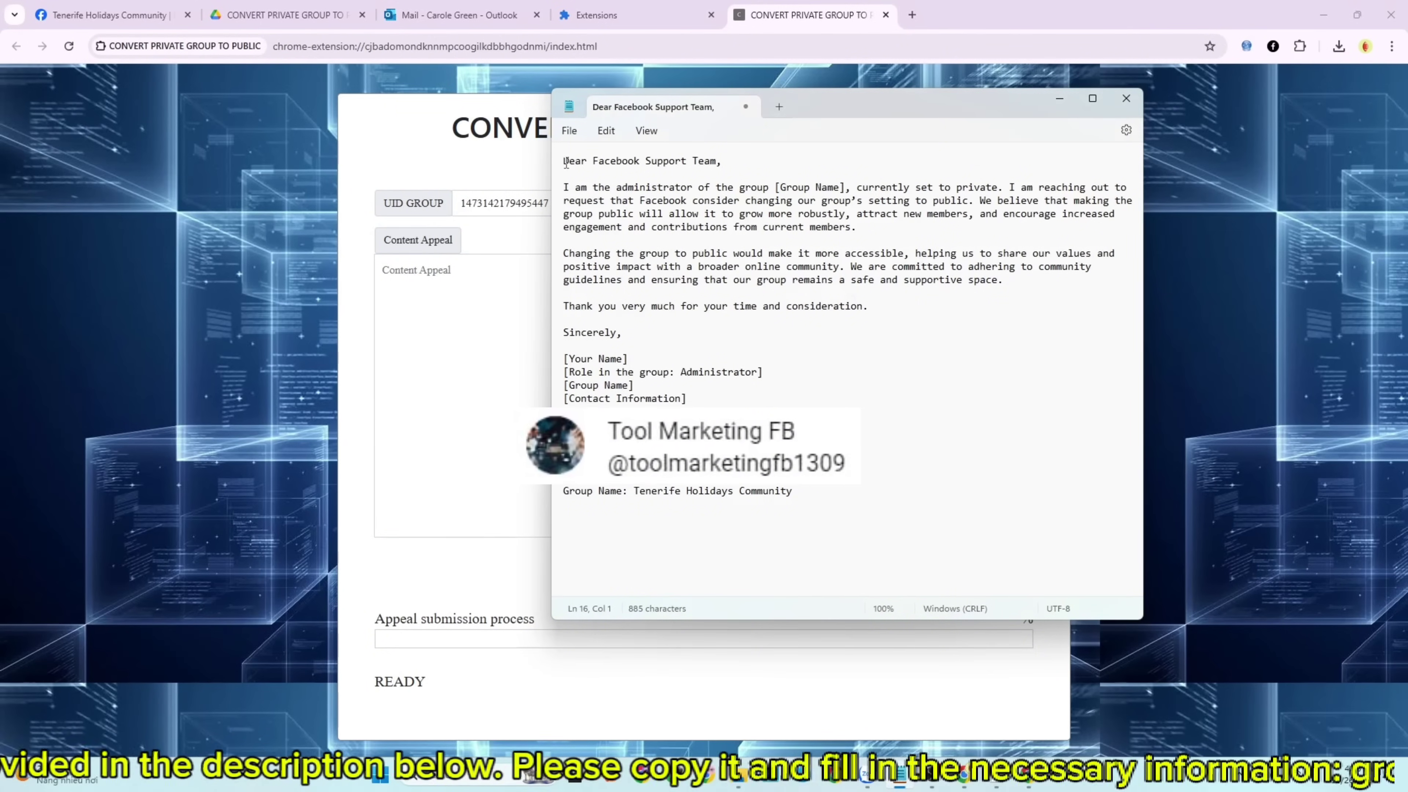
Locate the [Group Name] placeholder in the letter's first paragraph and move the Notepad window right
left_click_drag(563, 160, 812, 342)
left_click(813, 342)
triple_click(800, 194)
double_click(799, 191)
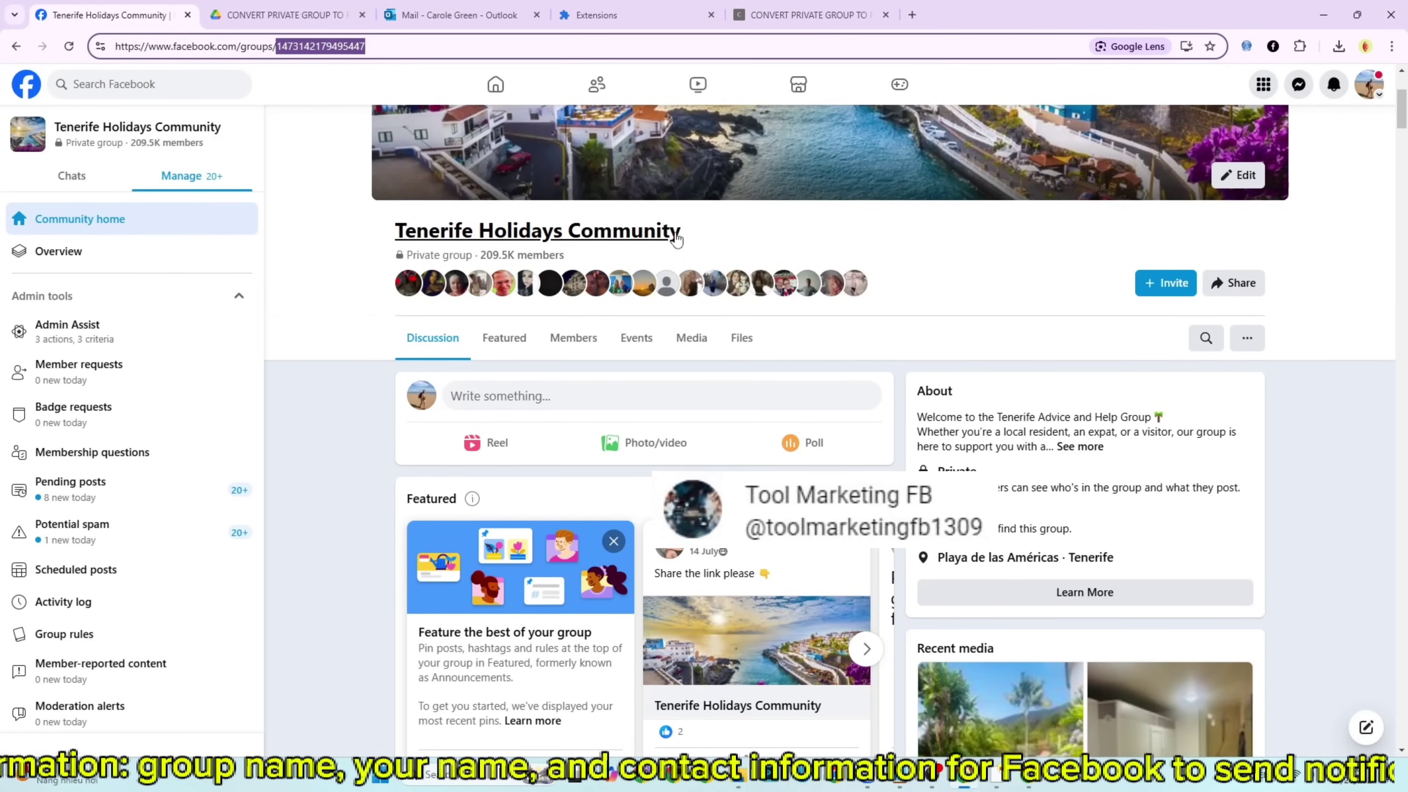
left_click_drag(687, 232, 553, 232)
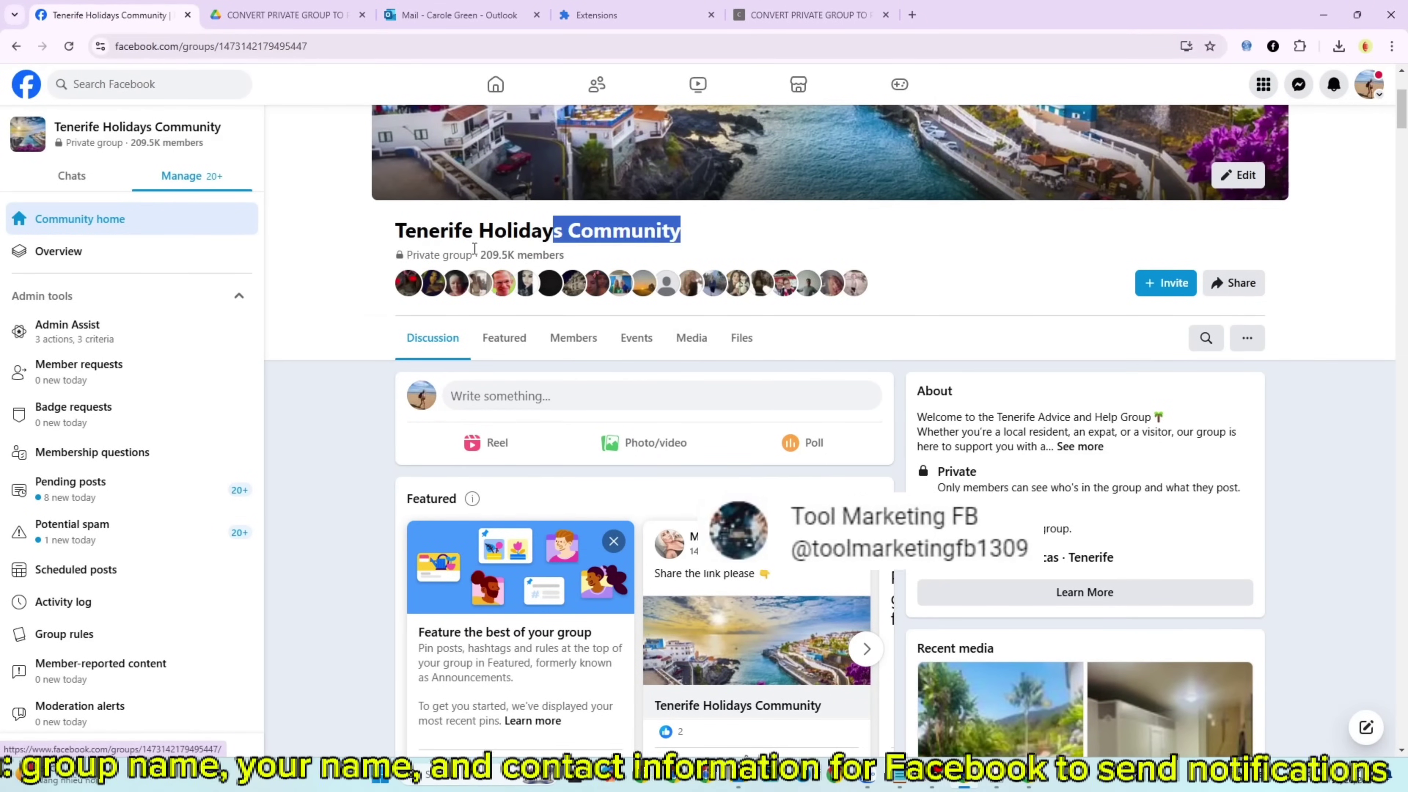
scroll(686, 237, "up", 4)
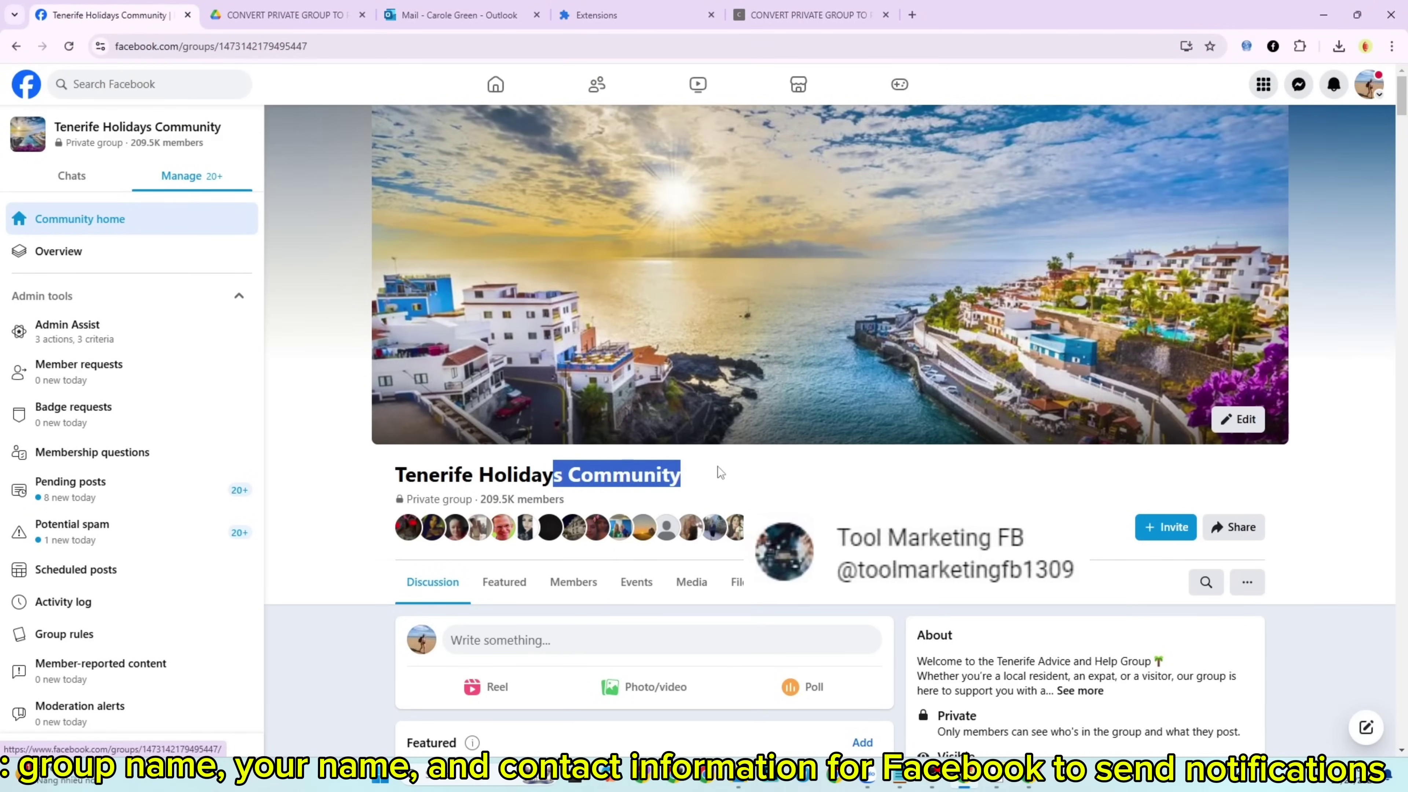
key("alt+Tab")
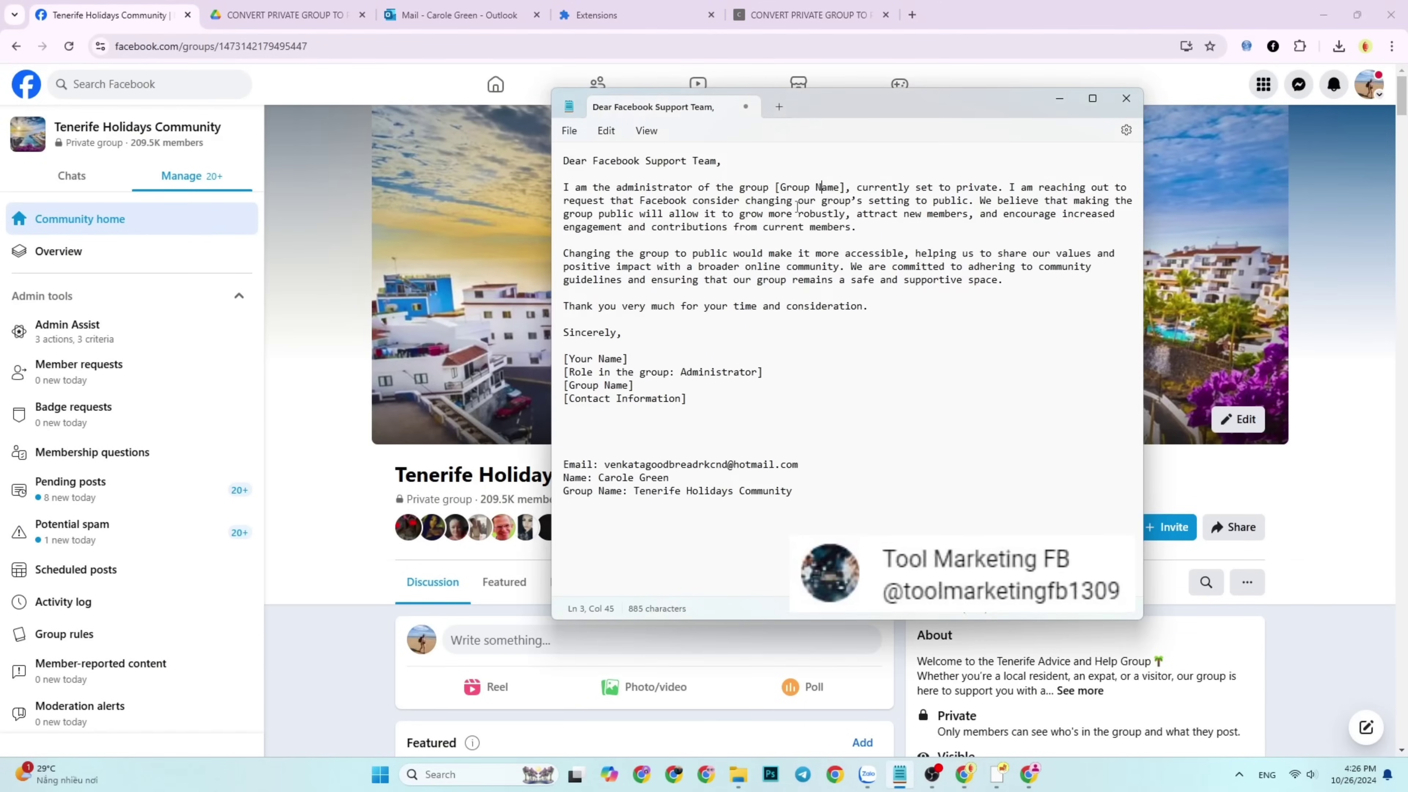
left_click_drag(876, 115, 1039, 137)
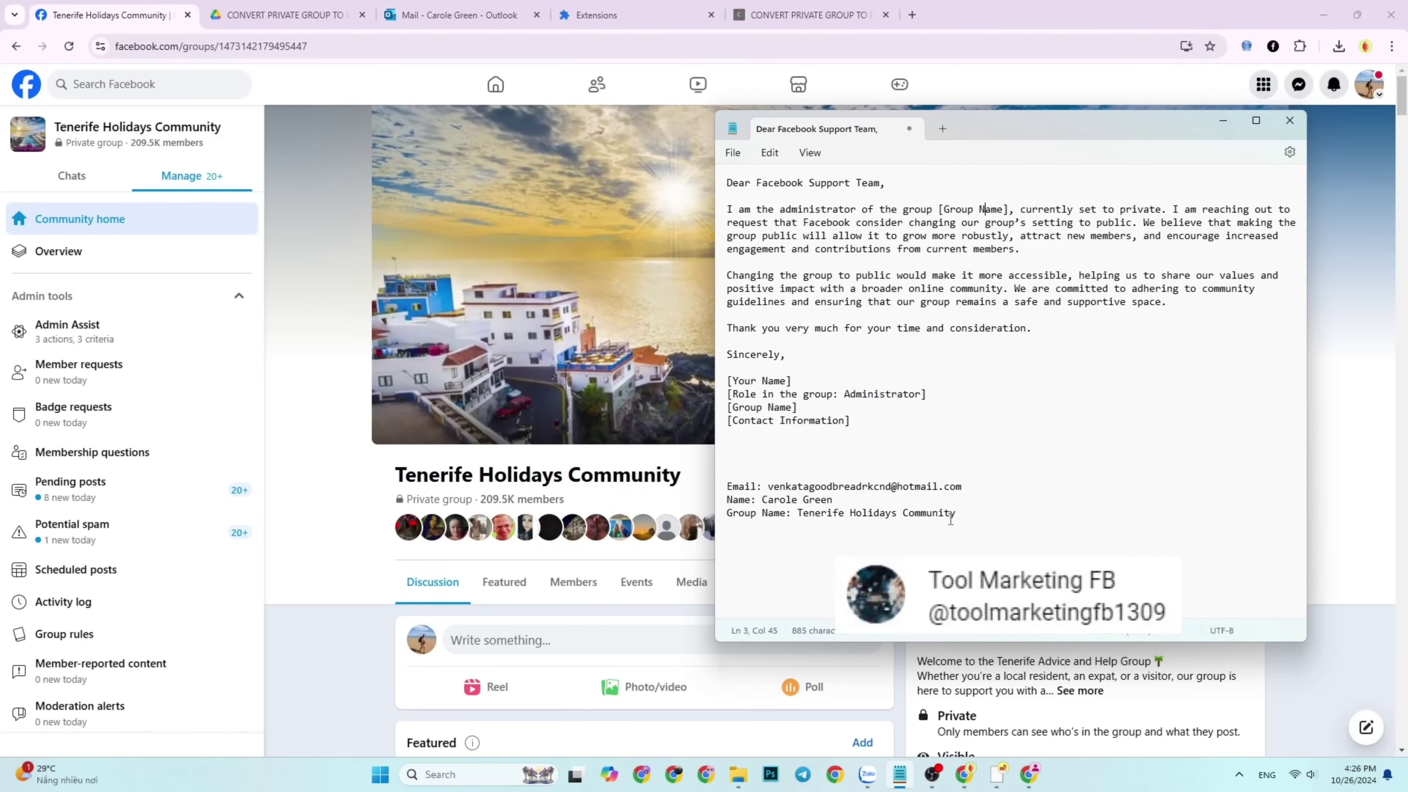
Replace the first paragraph's [Group Name] with Tenerife Holidays Community copied from the letter's bottom
left_click_drag(955, 515, 798, 517)
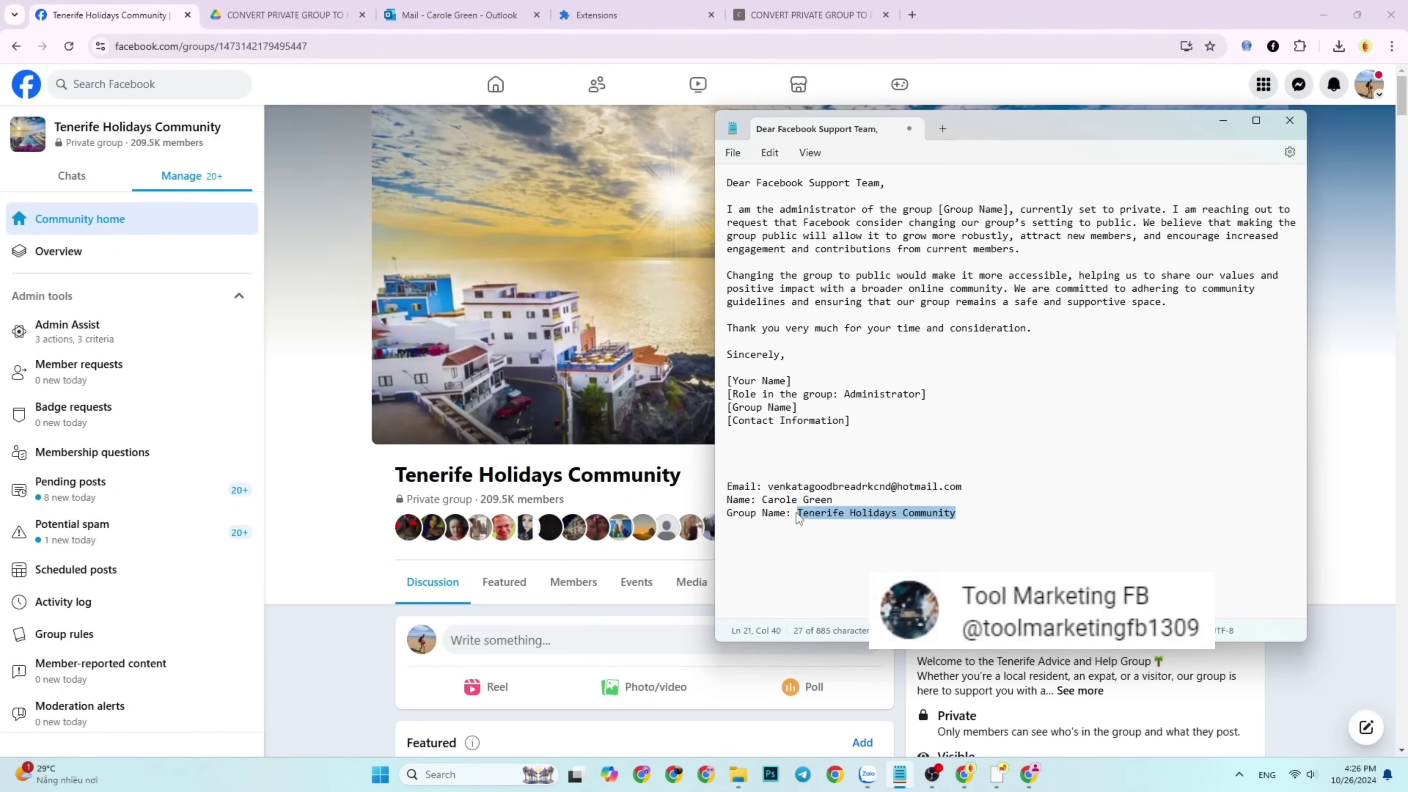
right_click(858, 518)
left_click(900, 223)
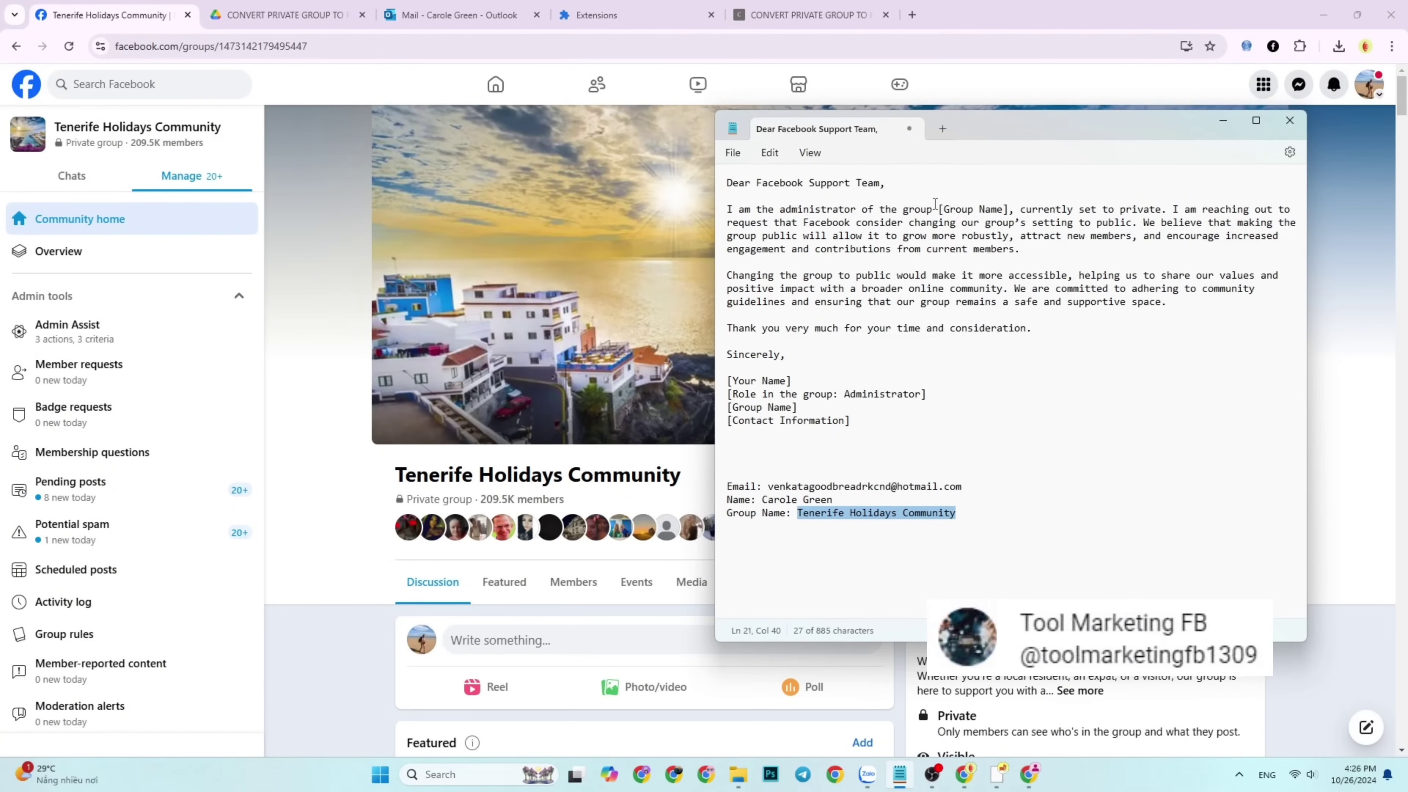
right_click(994, 216)
left_click(1048, 320)
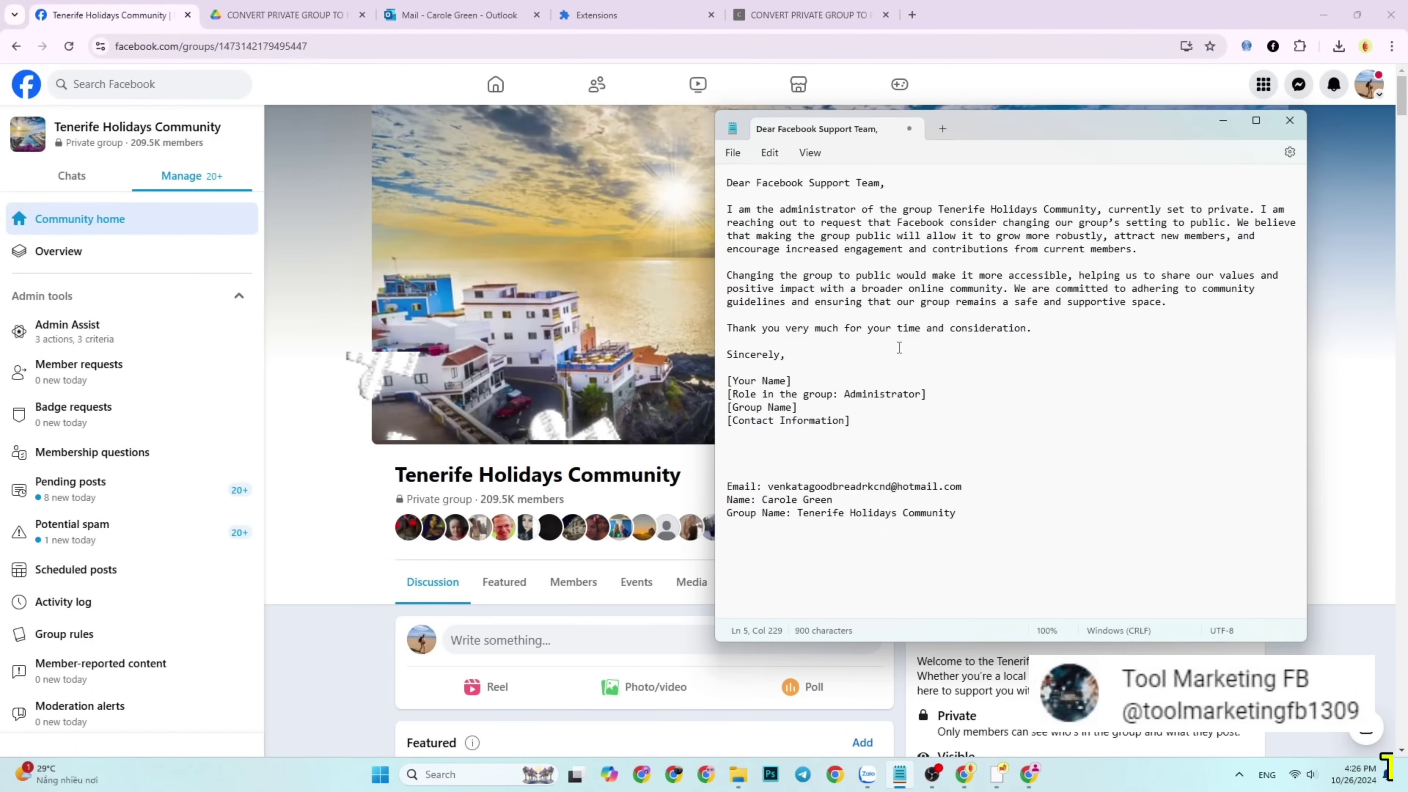
left_click(991, 444)
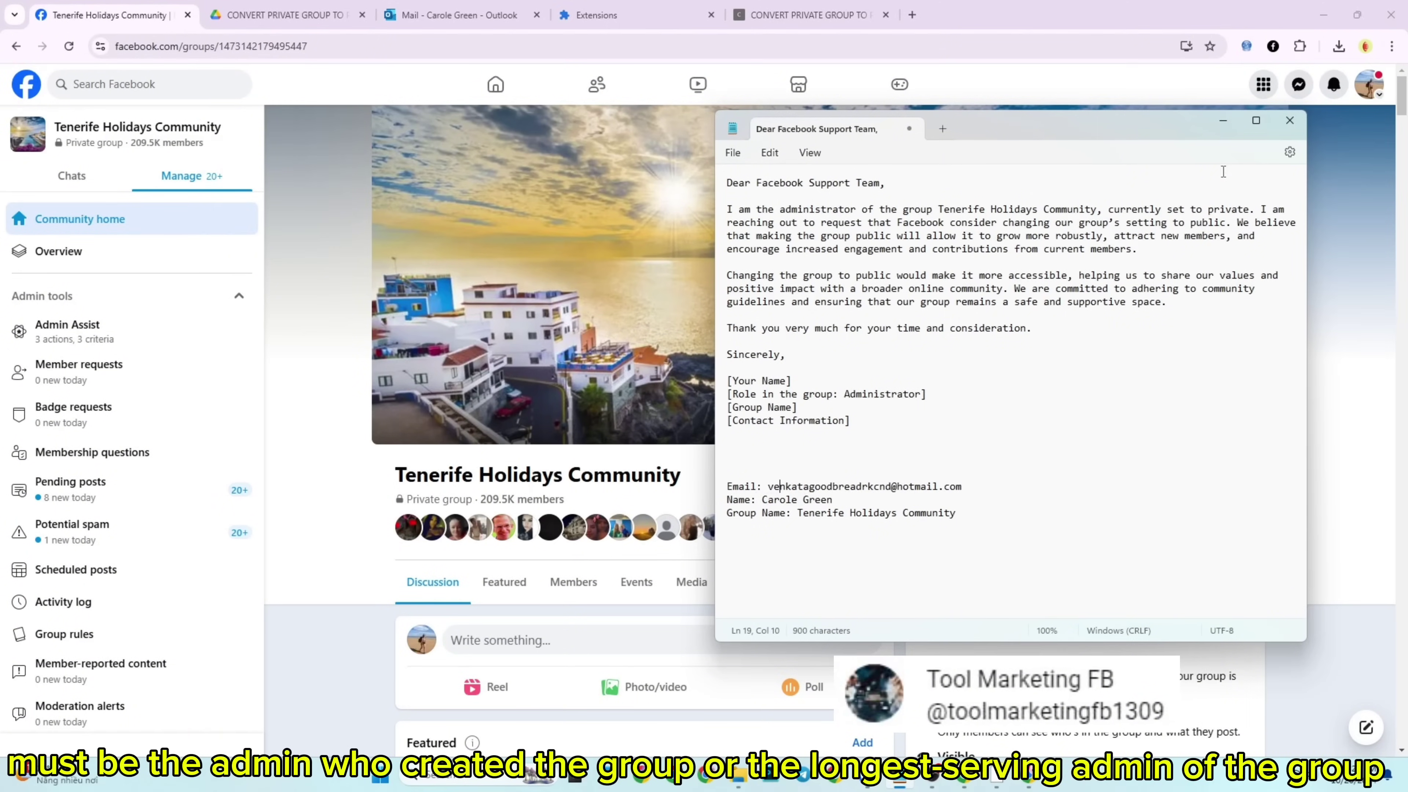
Check the Facebook profile name, then copy the account holder's name in the letter
left_click(1382, 72)
left_click(1374, 80)
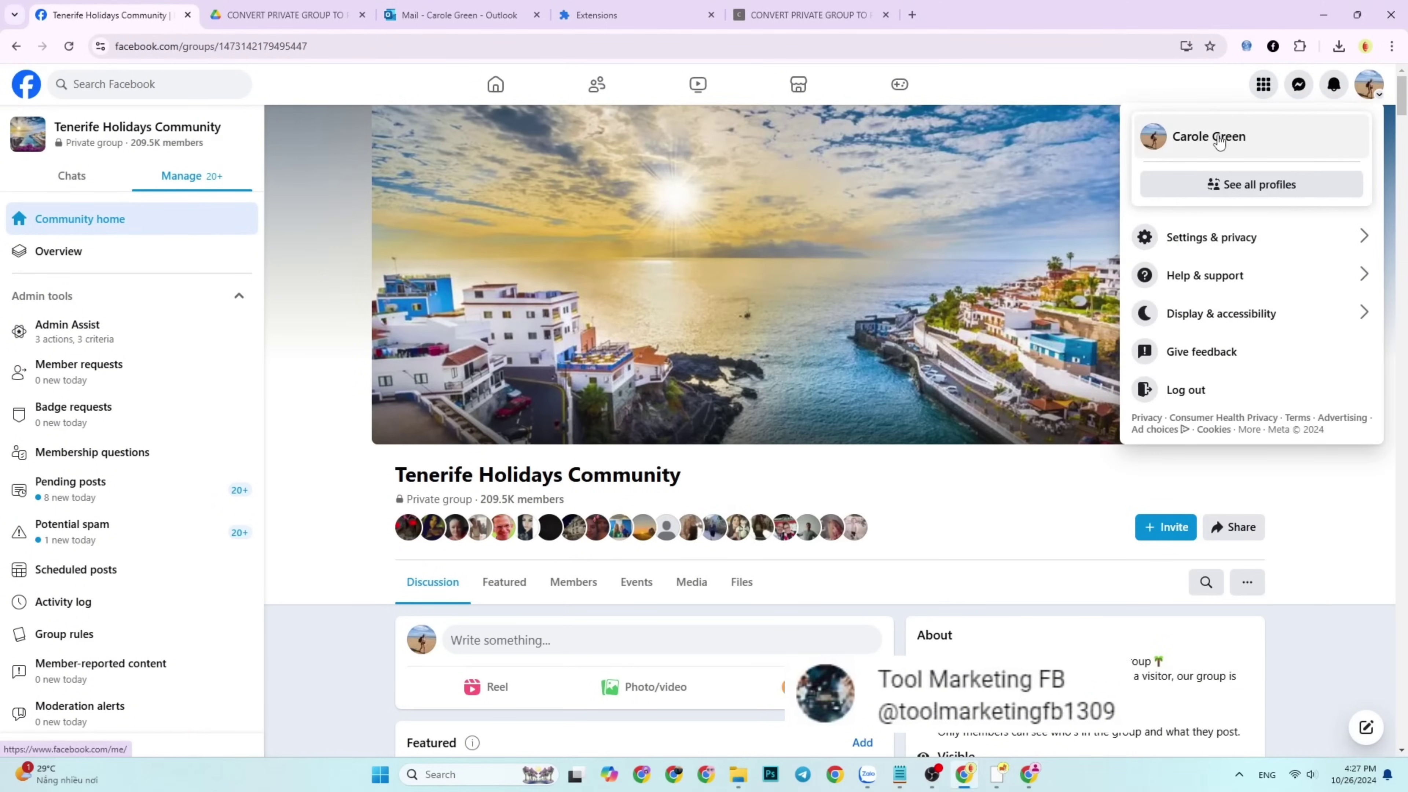
left_click(1352, 102)
left_click(899, 773)
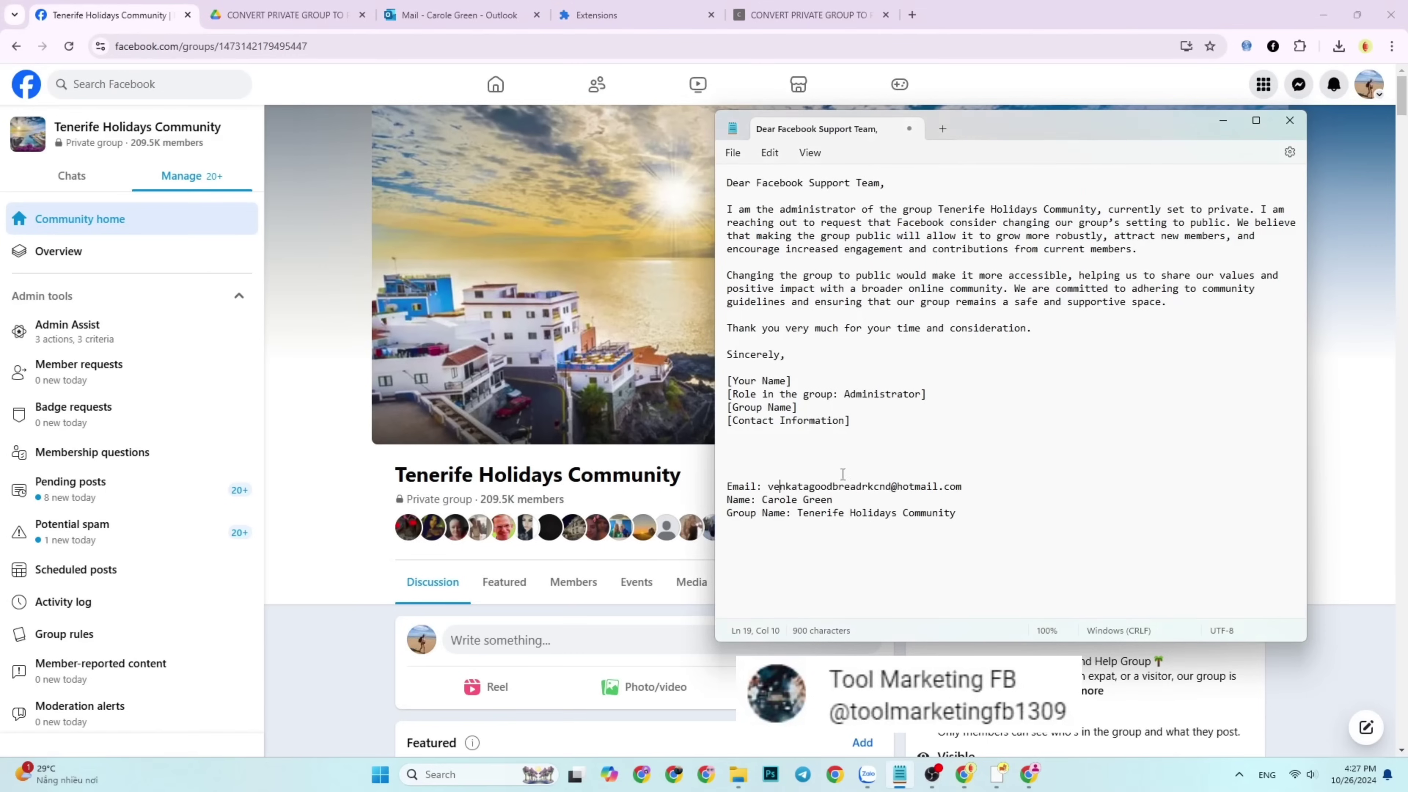
right_click(837, 501)
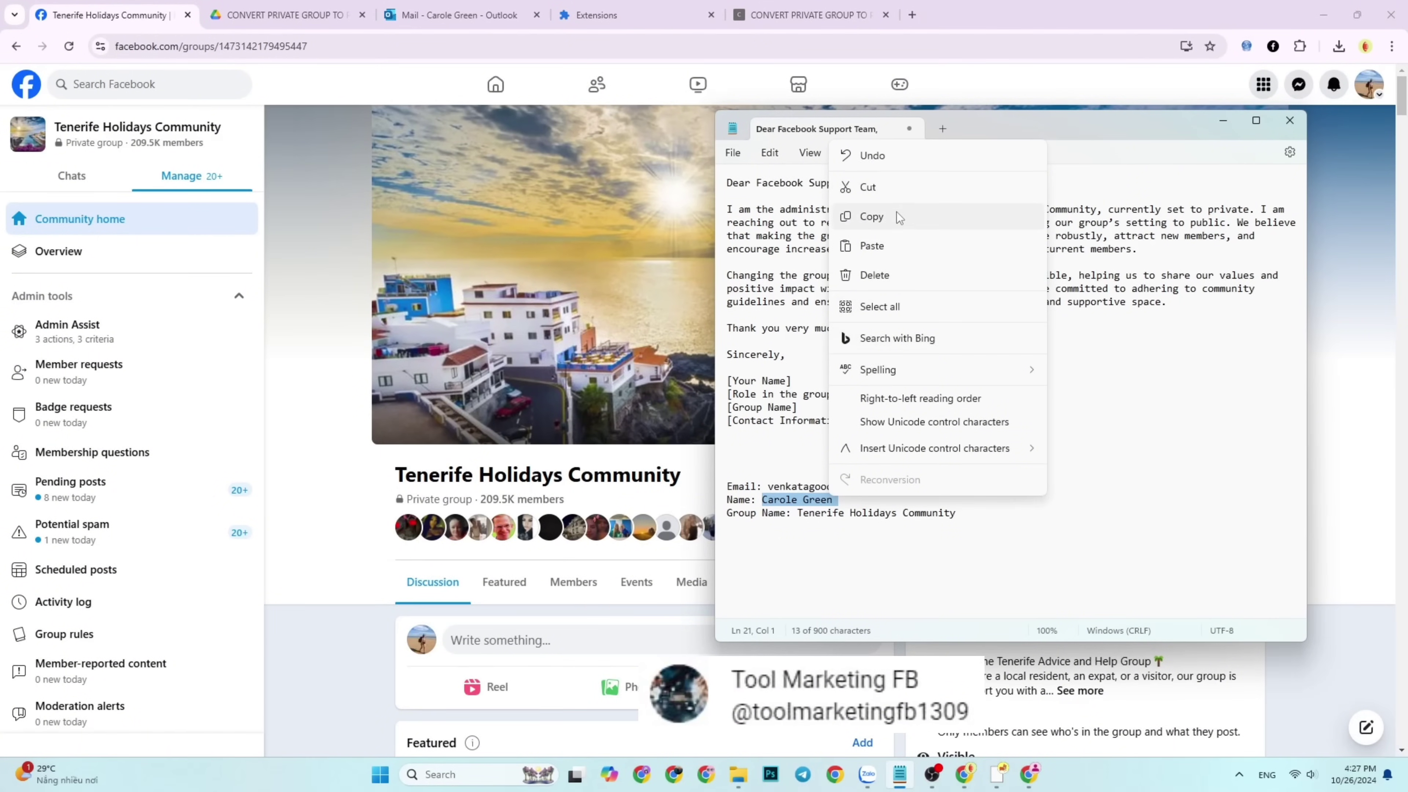
left_click(871, 216)
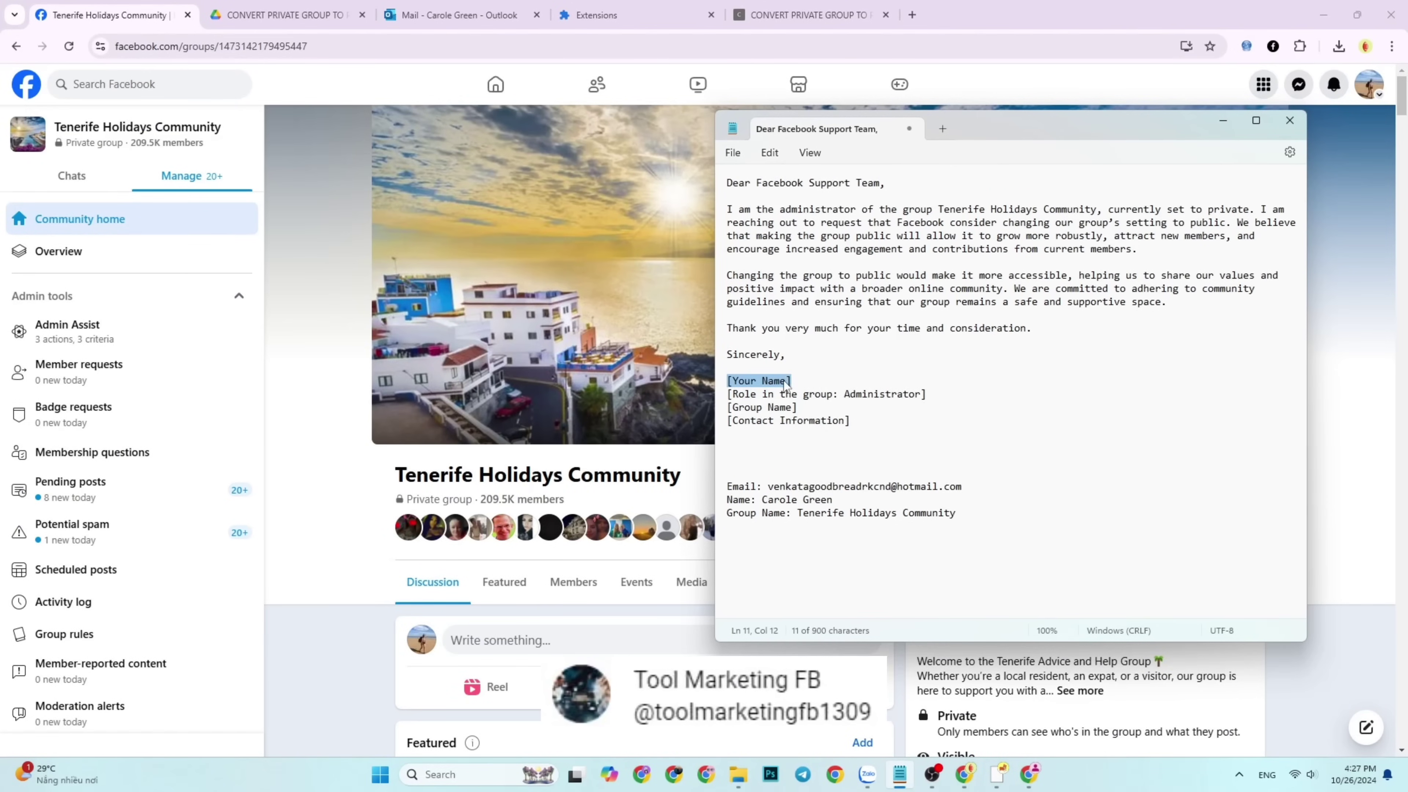
Fill the signature's [Your Name] with the account holder's name and [Group Name] with Tenerife Holidays Community
left_click(831, 487)
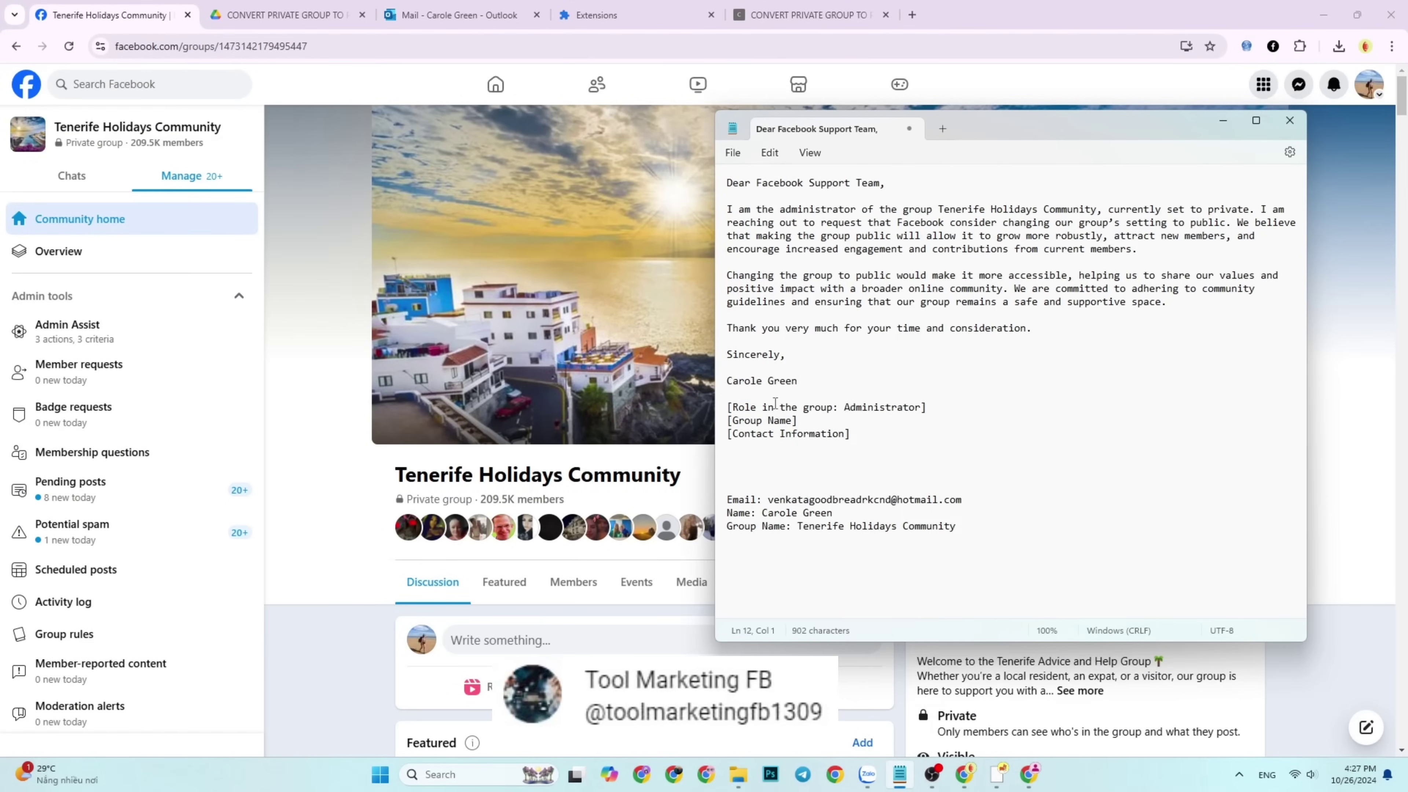
key("BackSpace")
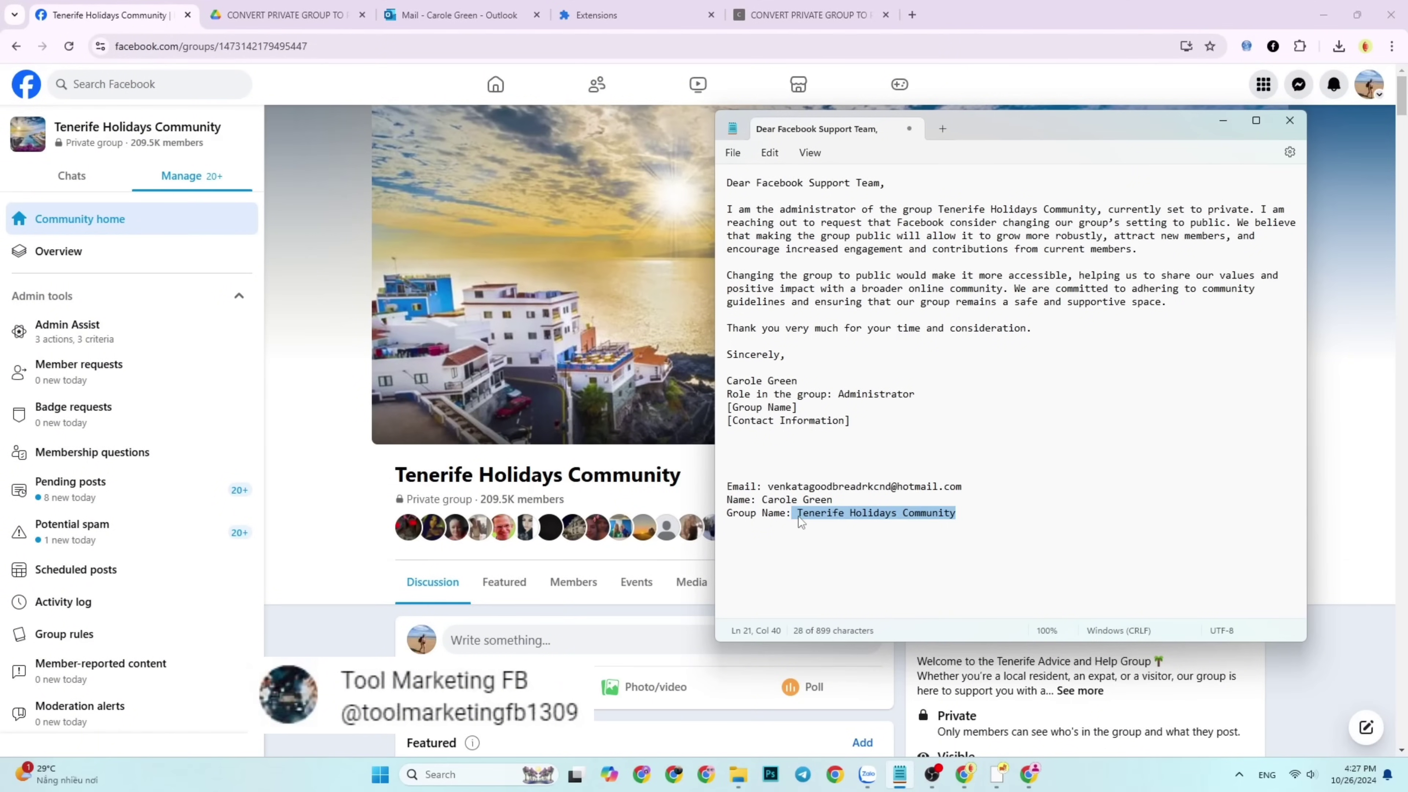
right_click(862, 513)
left_click(934, 232)
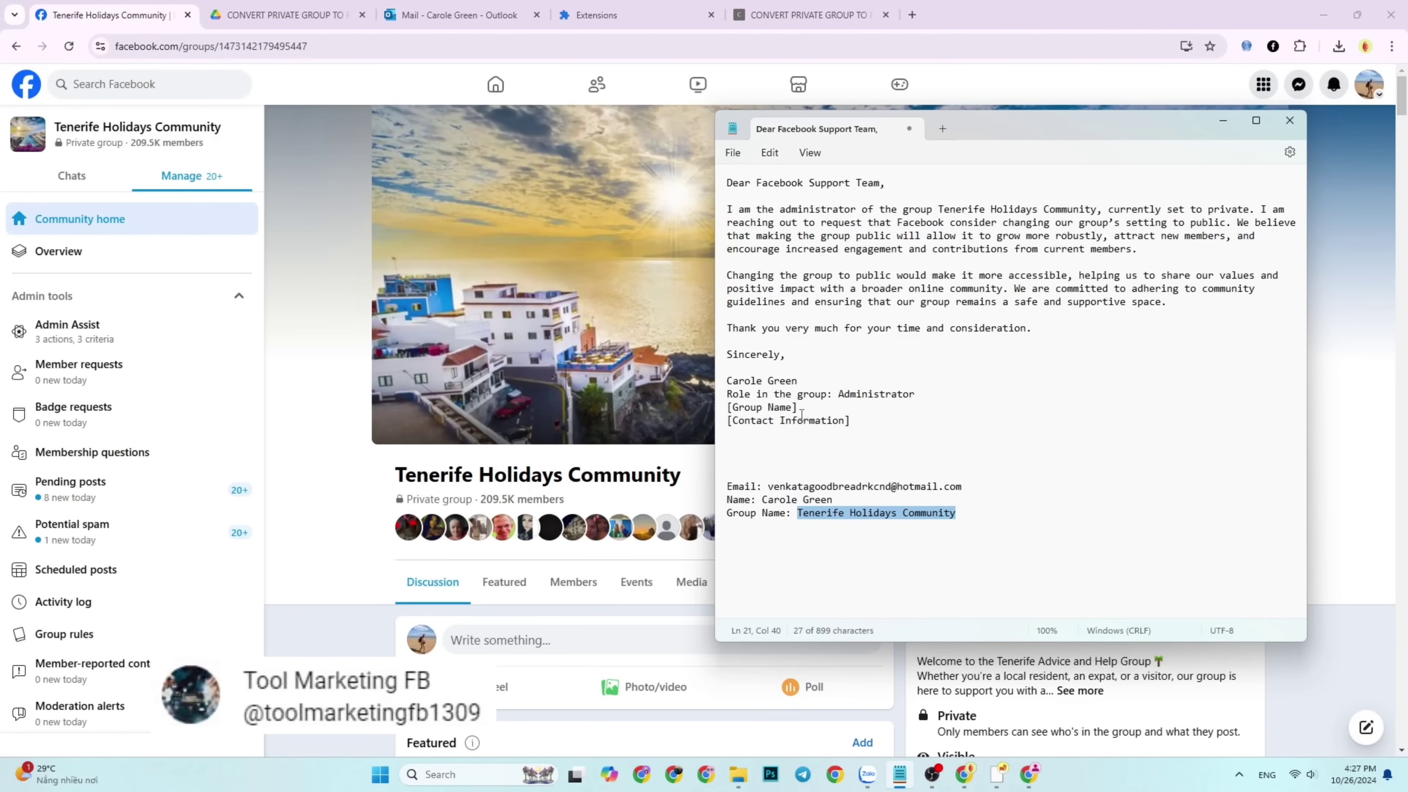
right_click(732, 409)
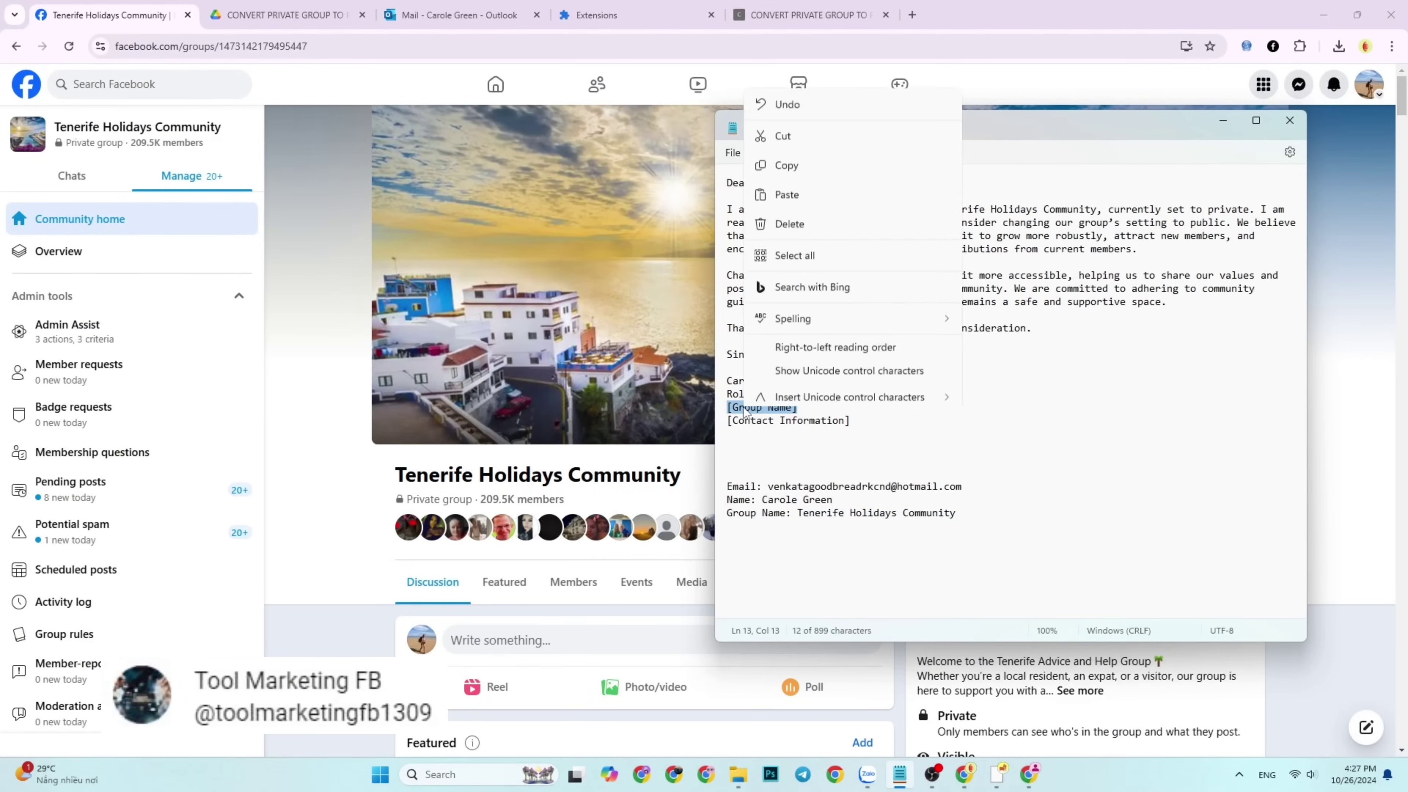
left_click(834, 152)
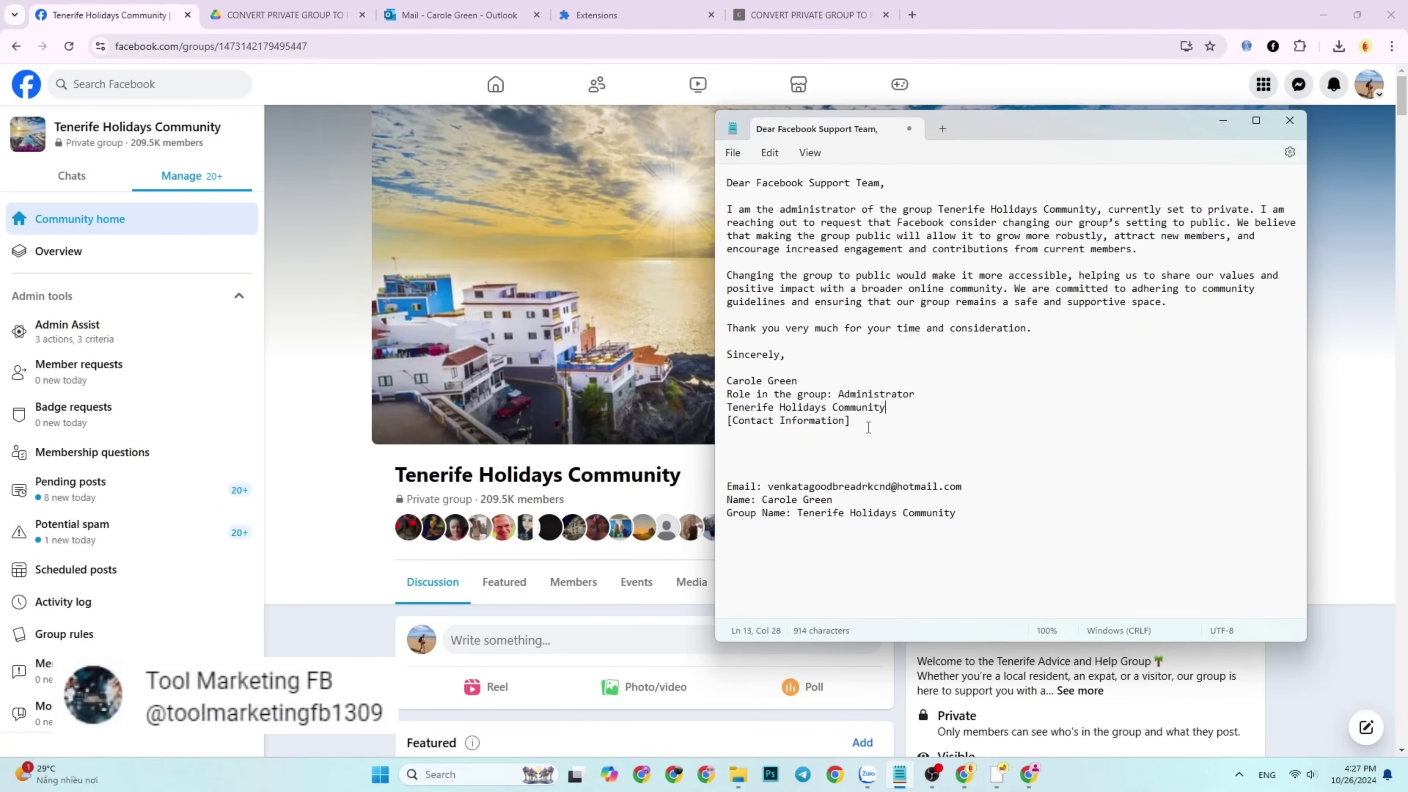
Replace the [Contact Information] placeholder with the admin's e-mail address
right_click(779, 489)
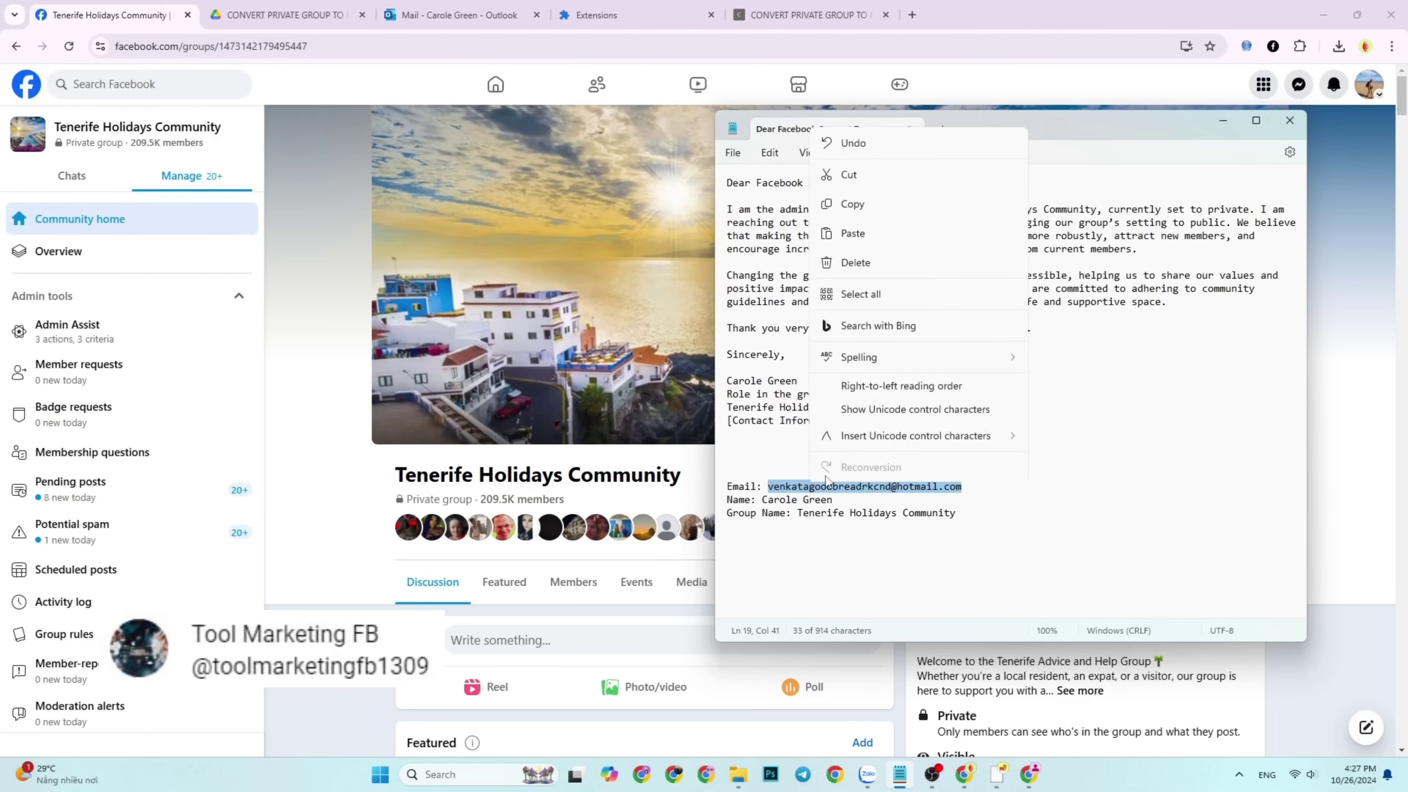
left_click(878, 200)
left_click_drag(865, 420, 728, 421)
right_click(745, 425)
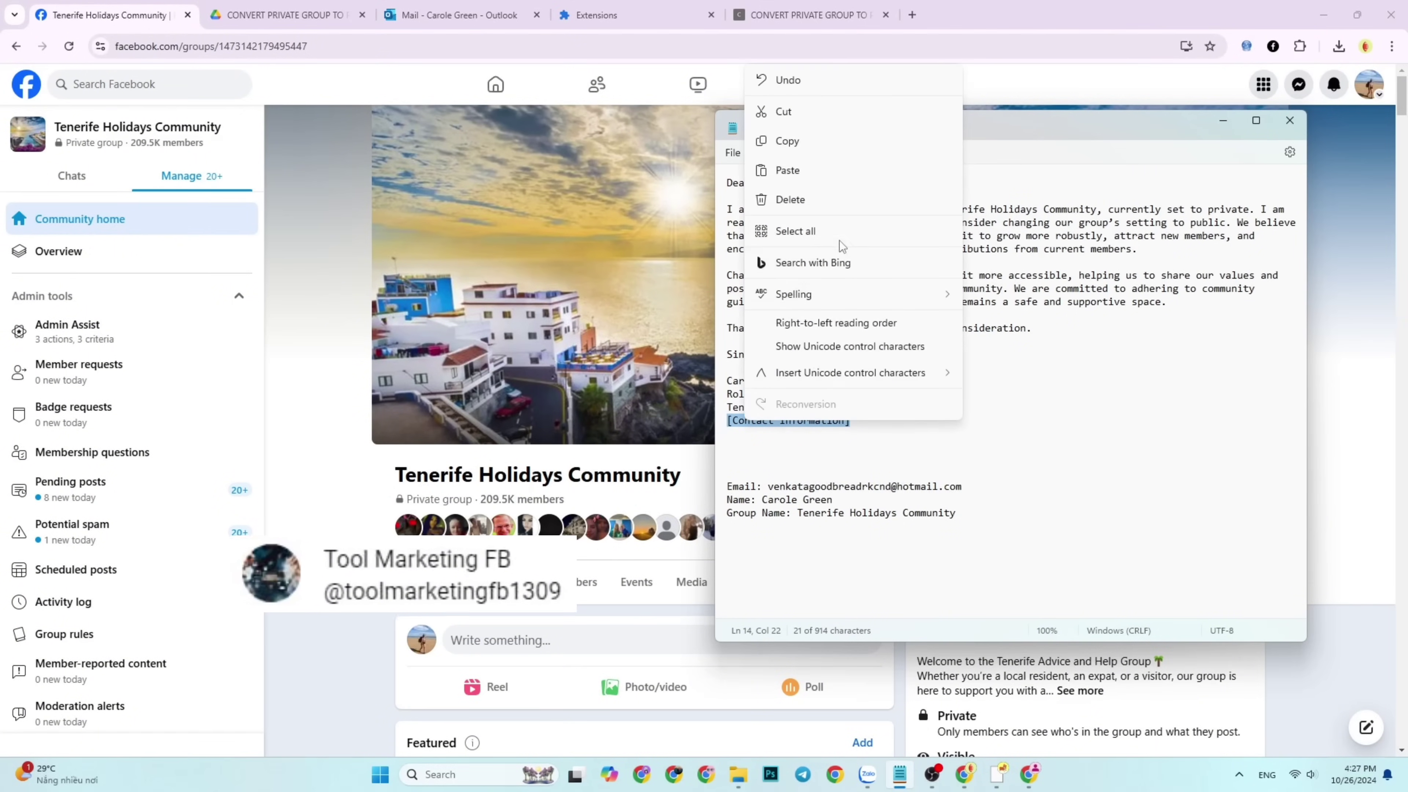
left_click(786, 169)
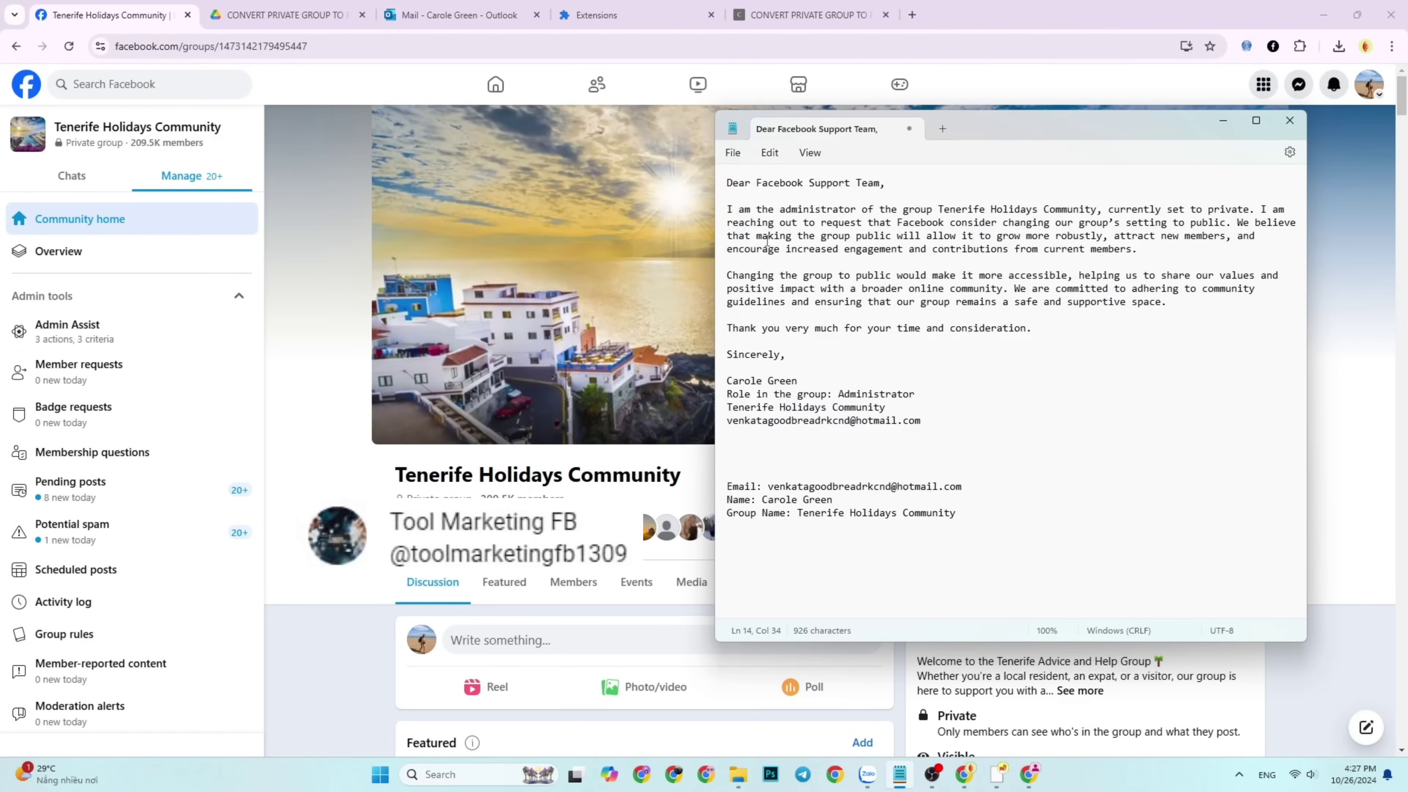
Copy the finished appeal letter and ready it for pasting into the extension's Content Appeal box
left_click_drag(726, 182, 942, 433)
right_click(992, 226)
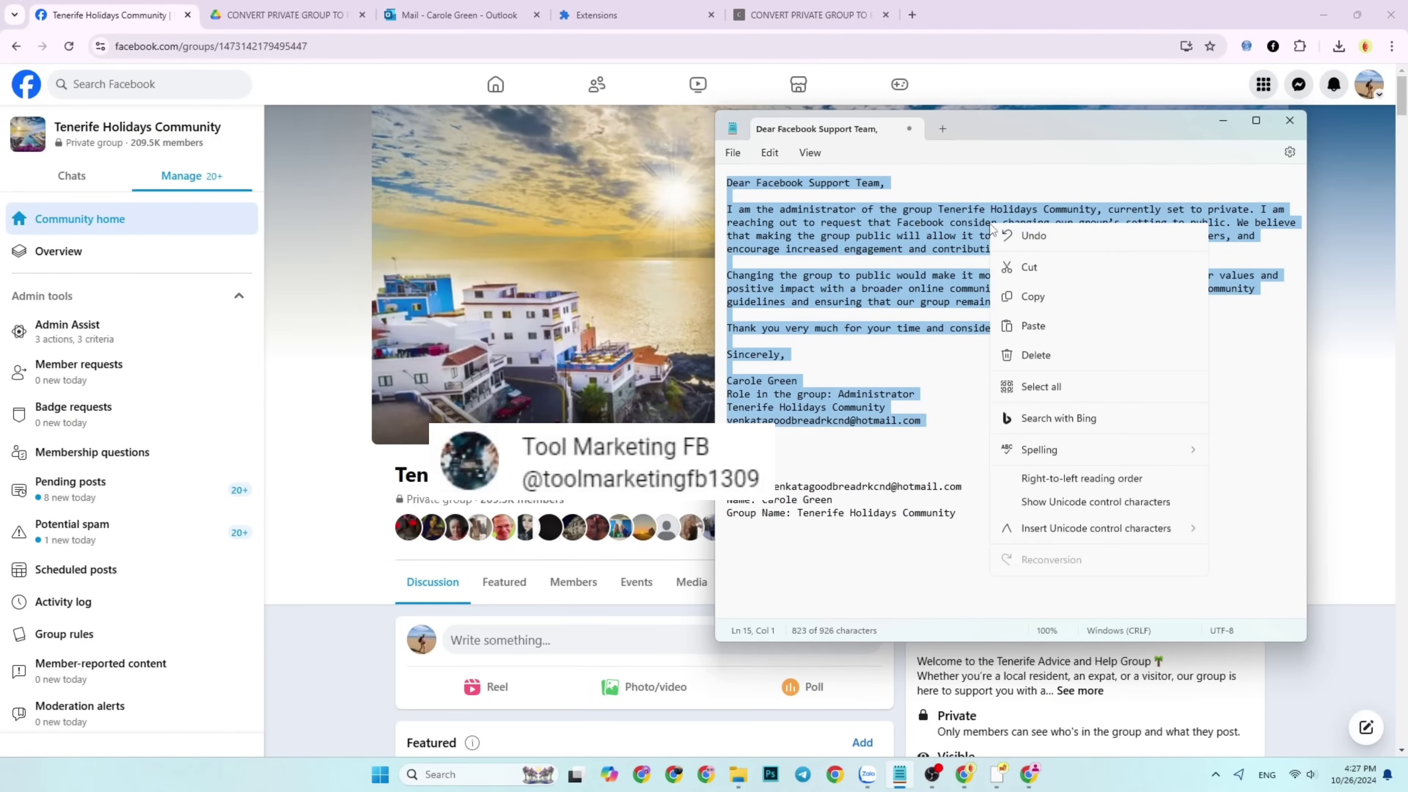
left_click(1030, 300)
left_click(809, 15)
left_click(523, 271)
right_click(524, 272)
Paste the appeal letter into the Content Appeal box and resize it
left_click(538, 424)
scroll(754, 450, "up", 1)
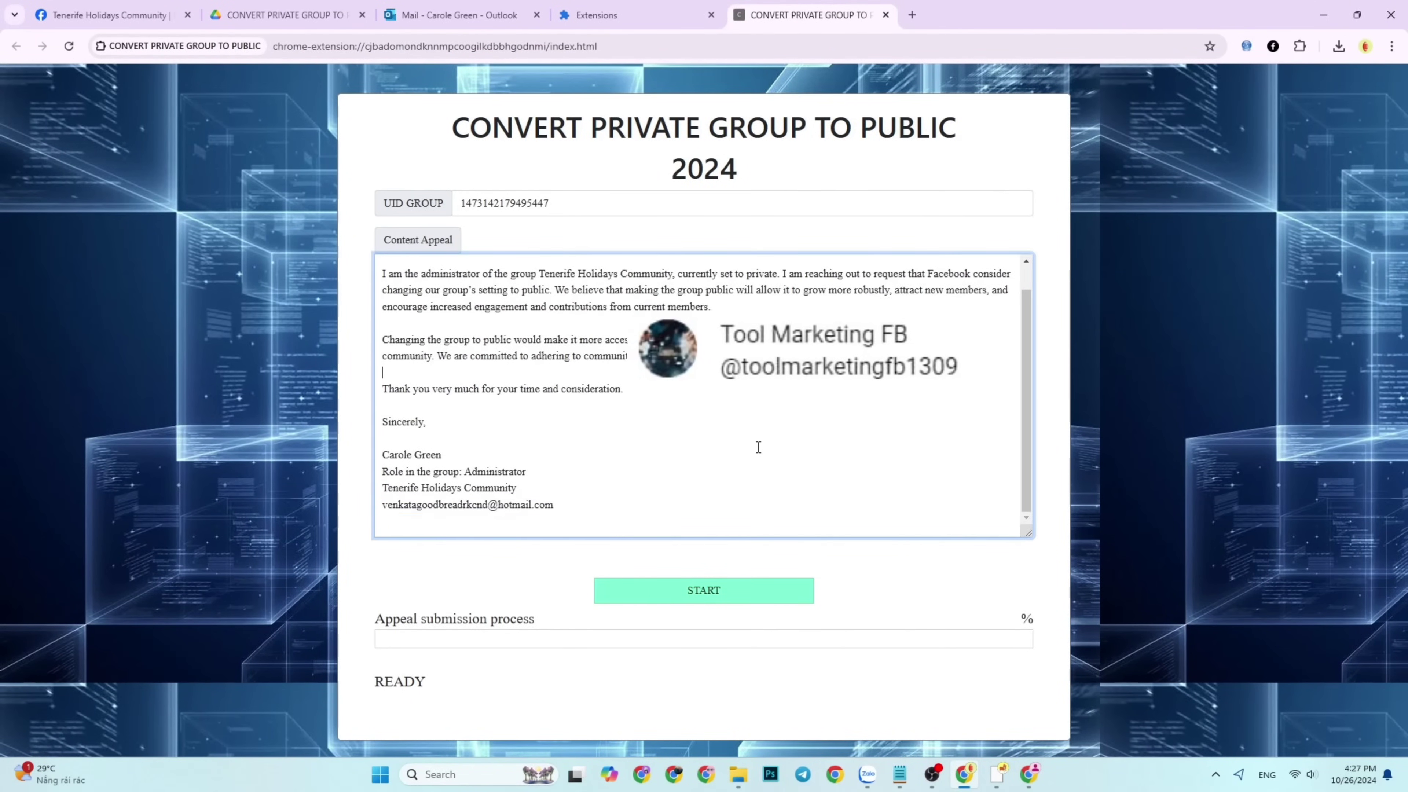
left_click_drag(1026, 543, 1031, 548)
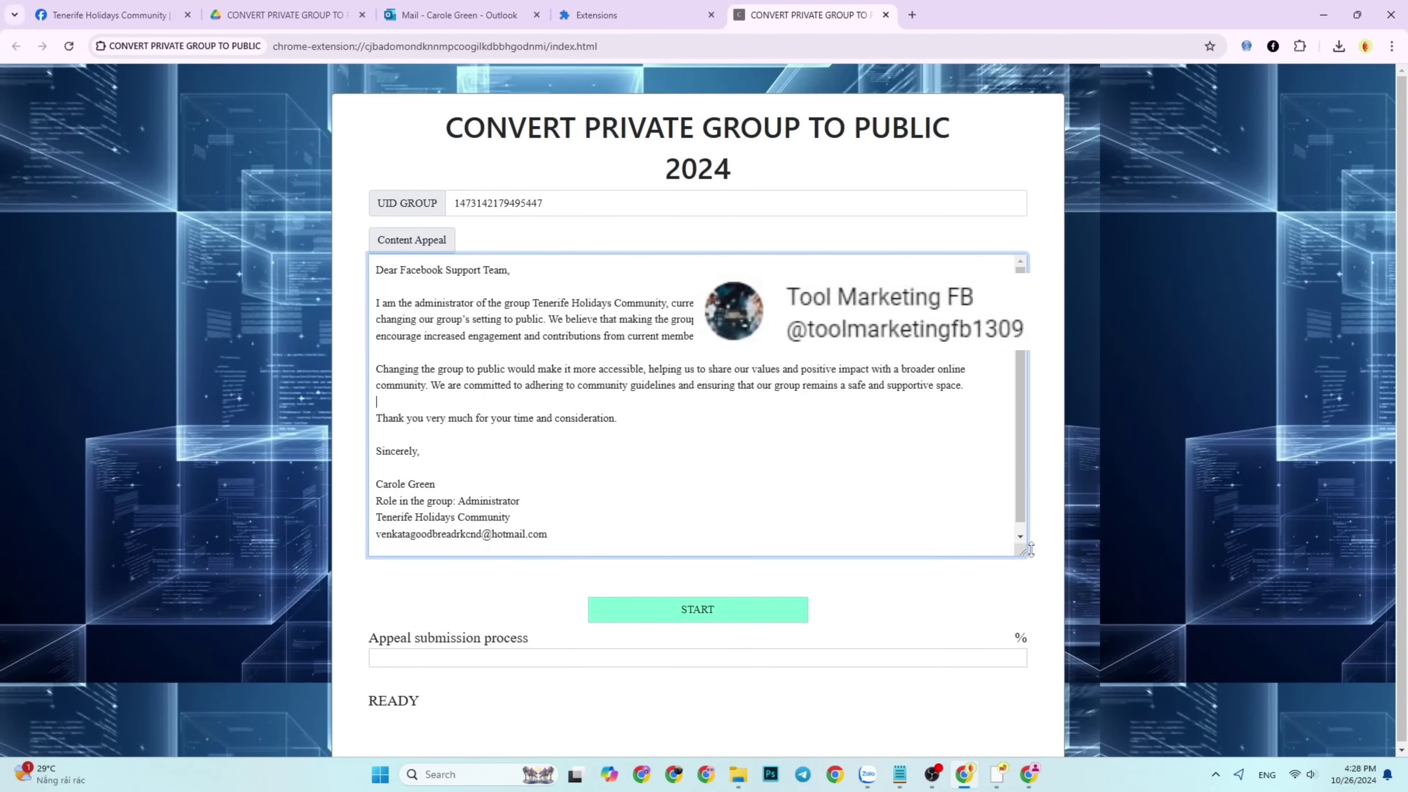
Start the submission and confirm it reaches 100% with 'Appeal successful'
left_click(552, 368)
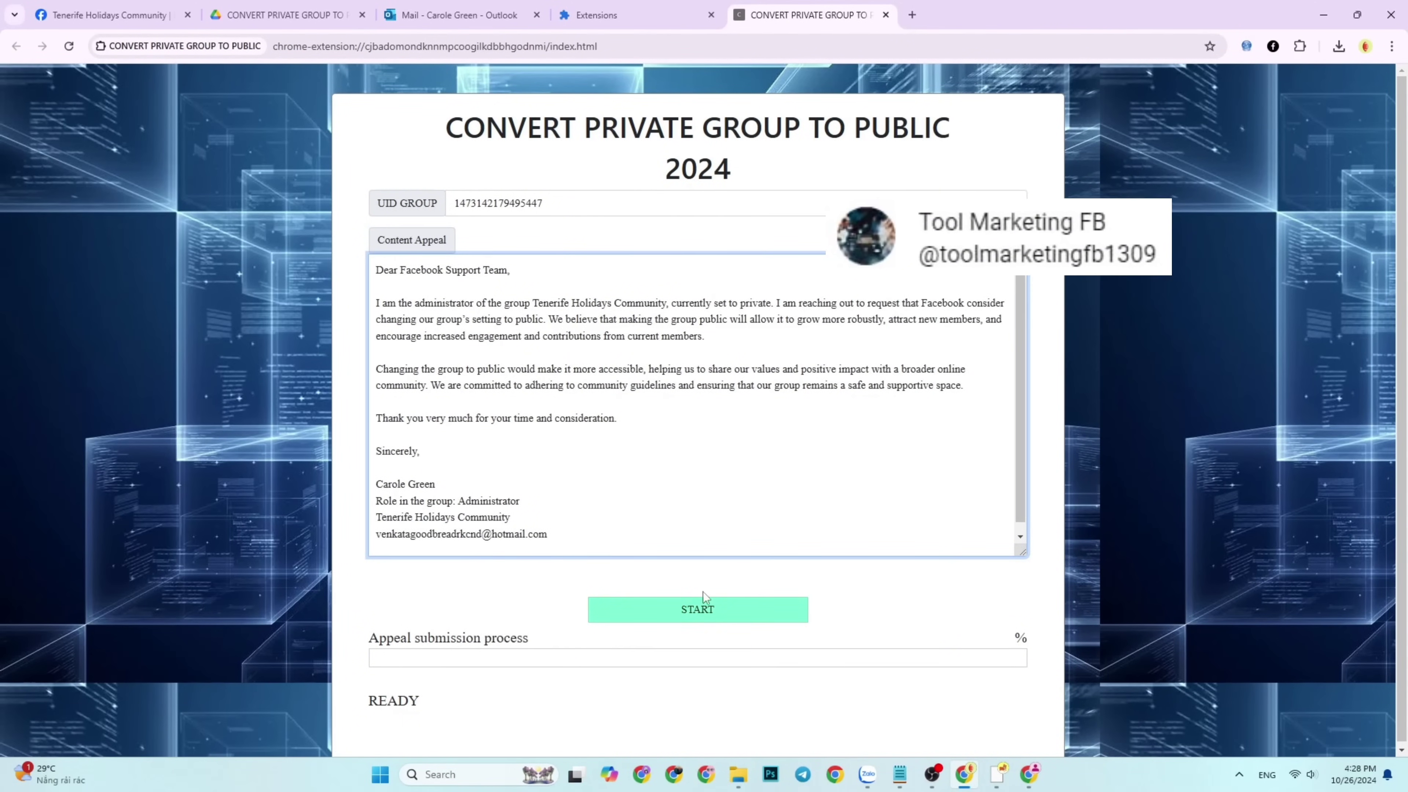
left_click(705, 619)
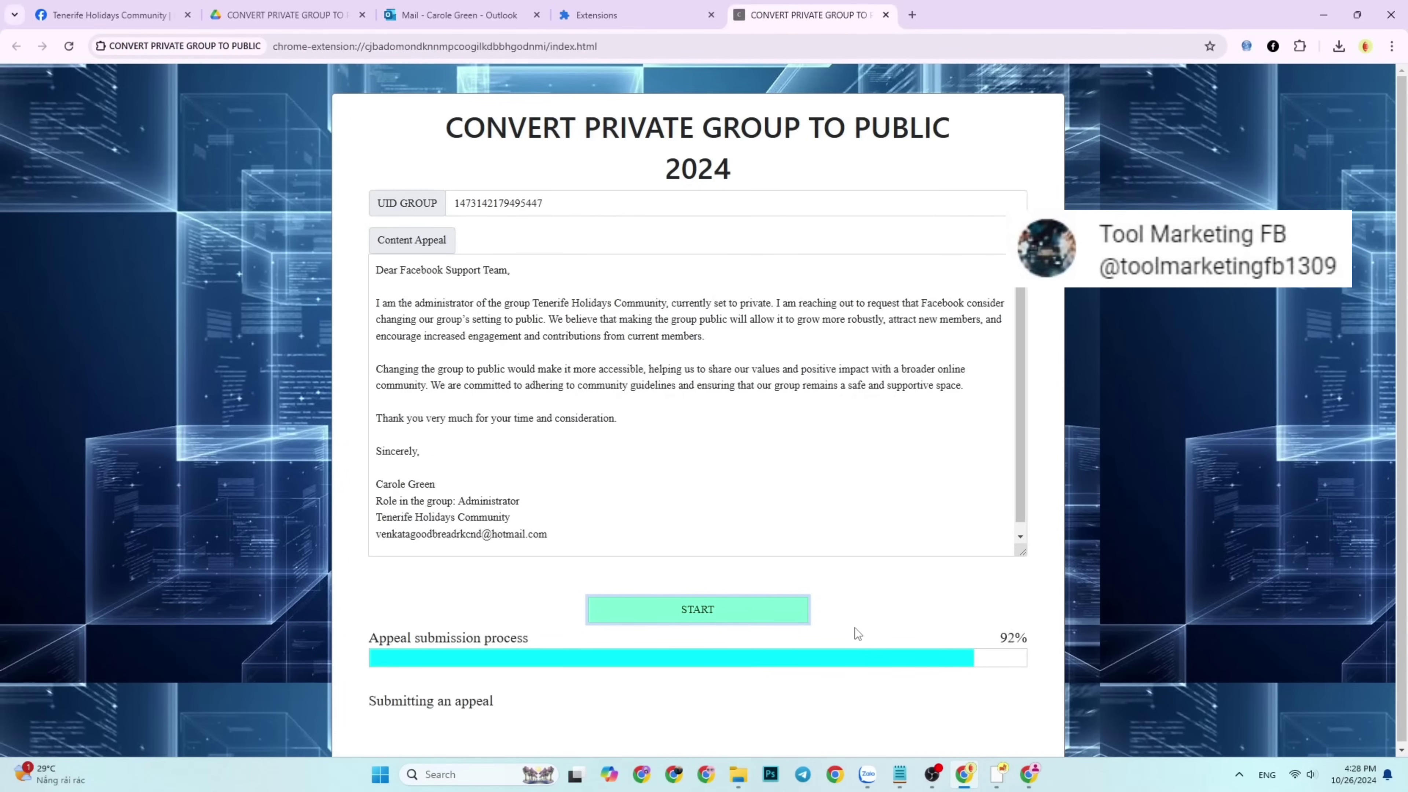
double_click(477, 700)
Refresh Outlook until the Facebook Support Team reply arrives, read it, and return to Facebook
key("ctrl+3")
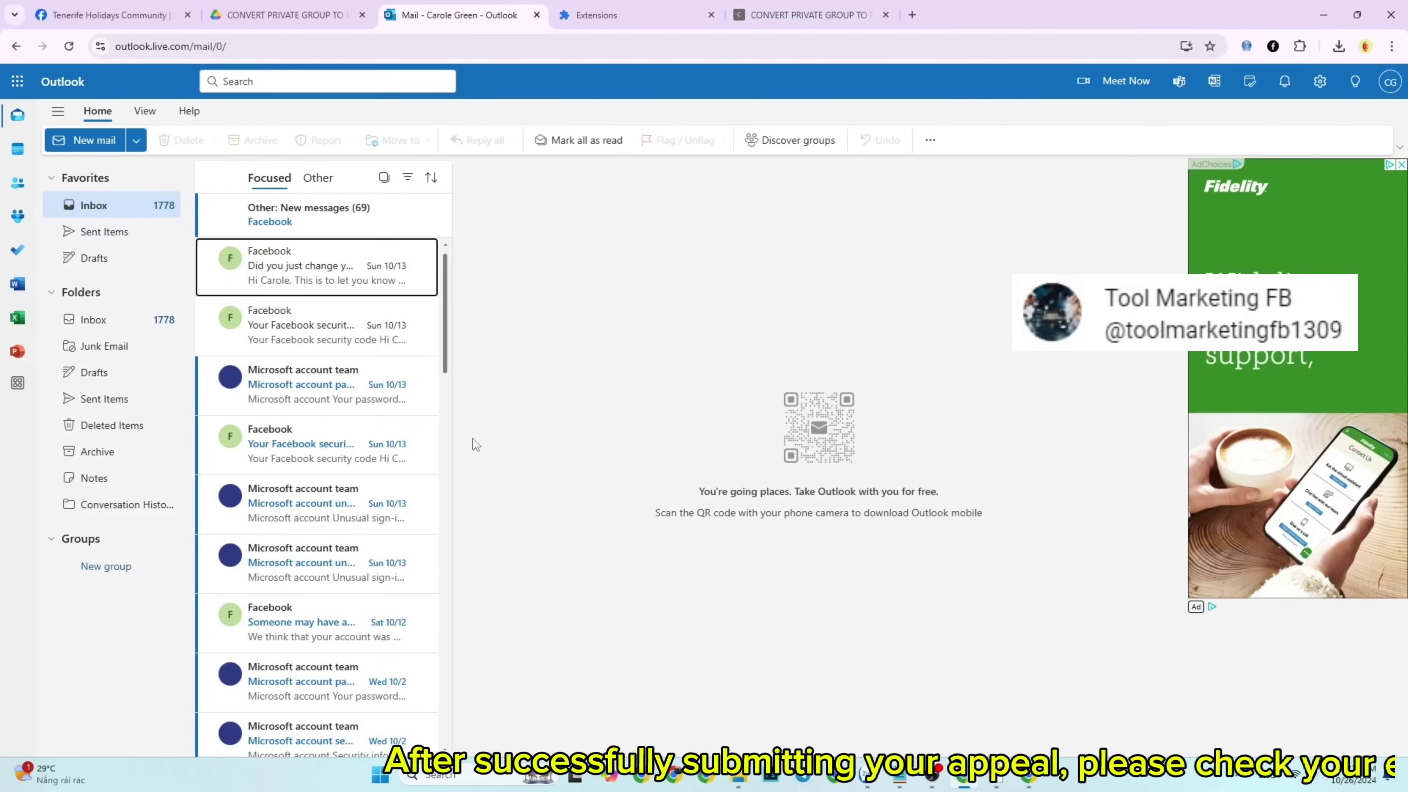
key("F5")
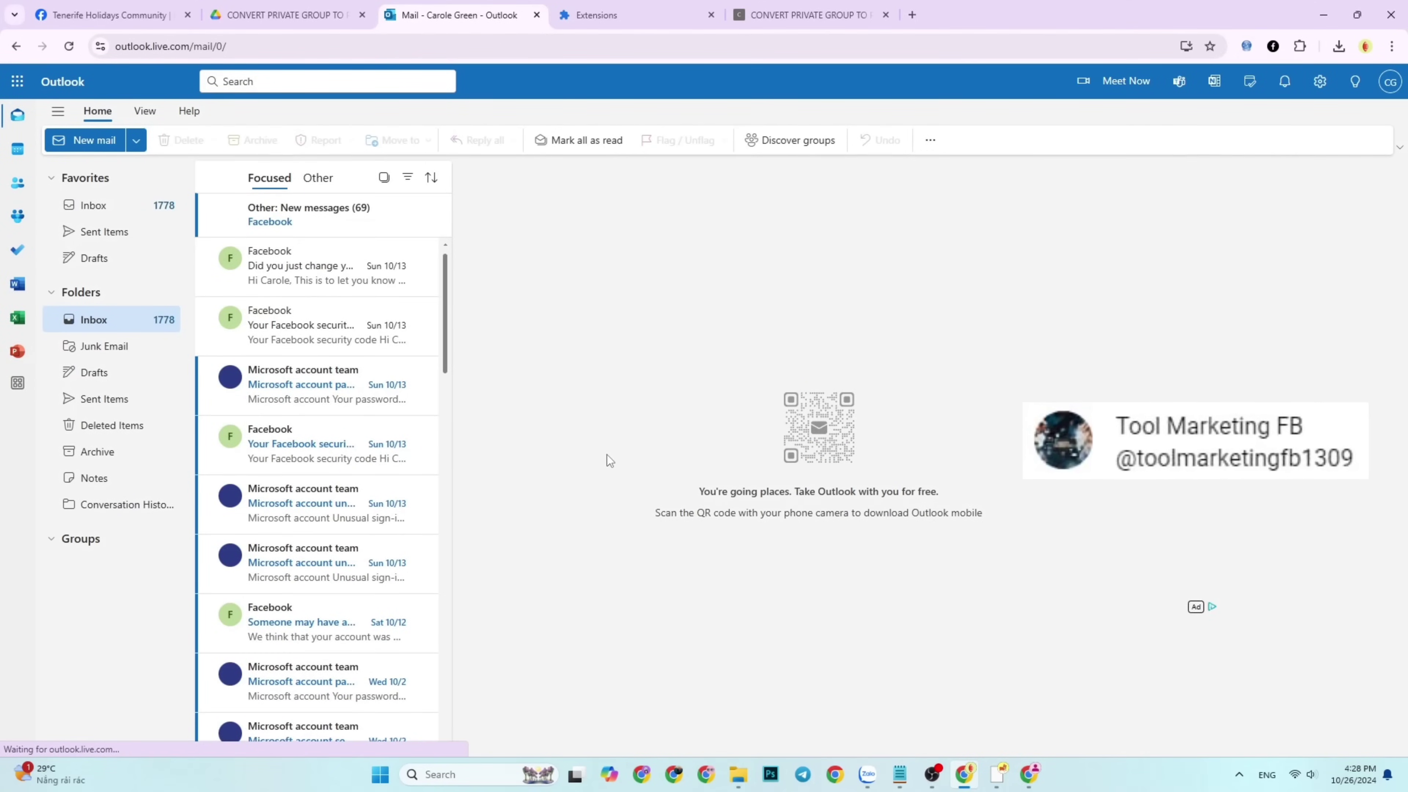
left_click(71, 54)
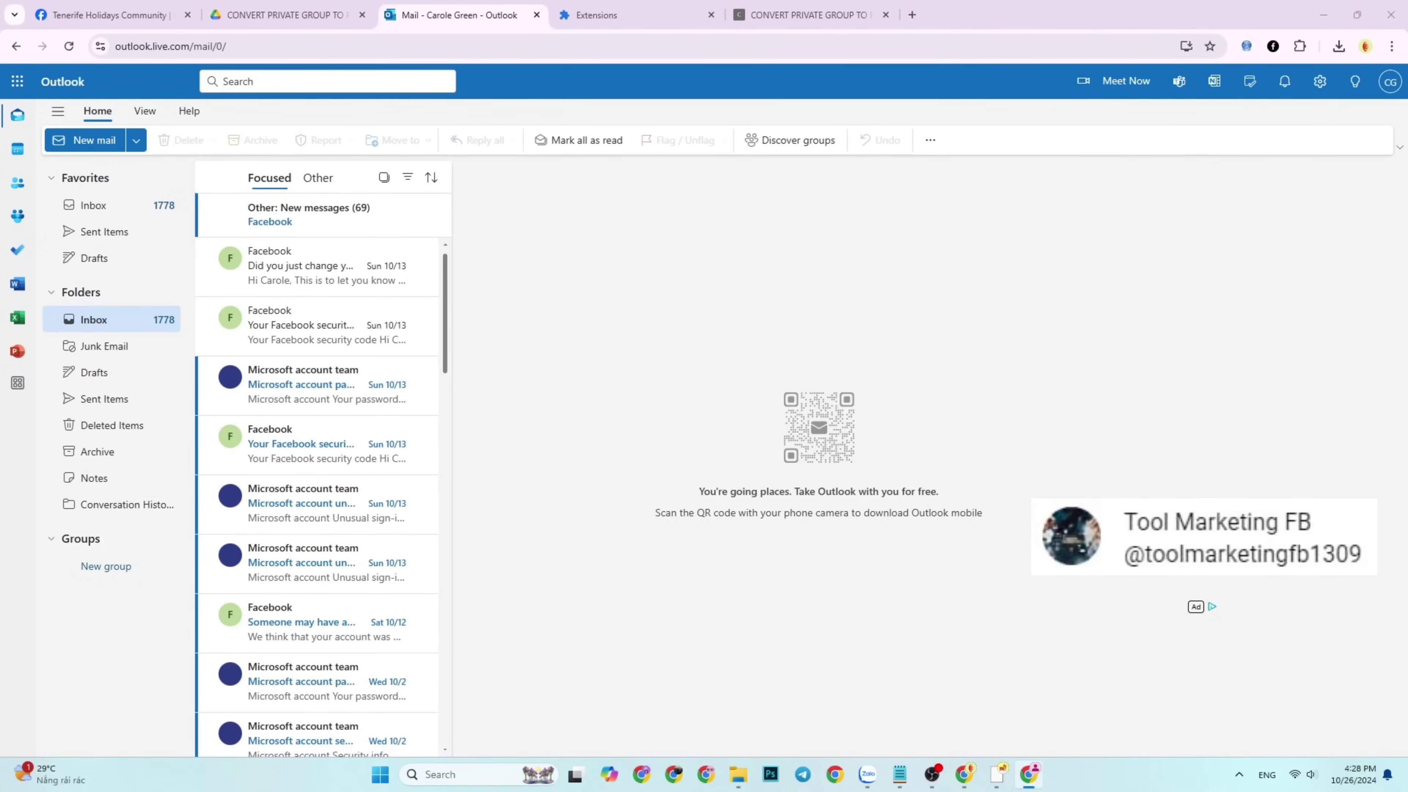
left_click(70, 57)
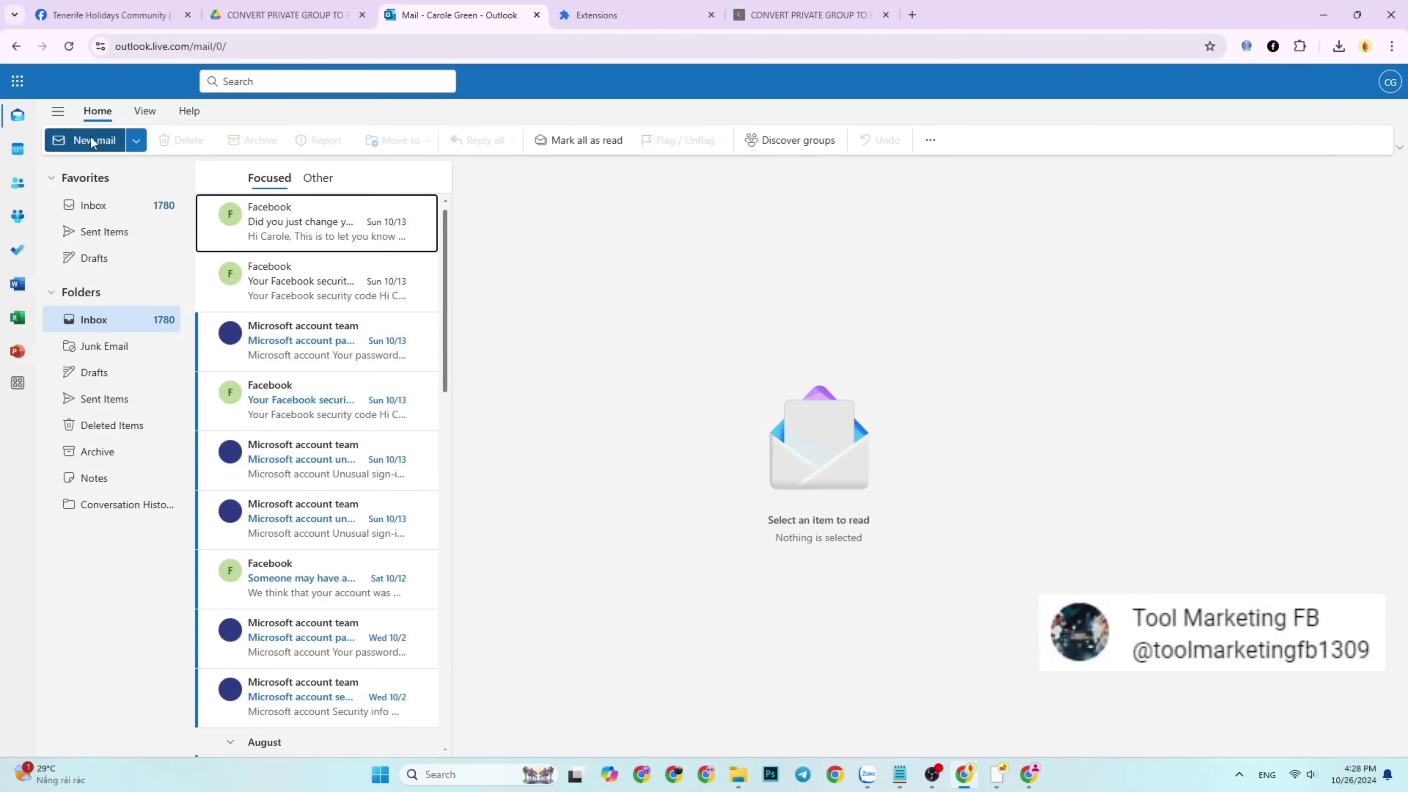
left_click(70, 47)
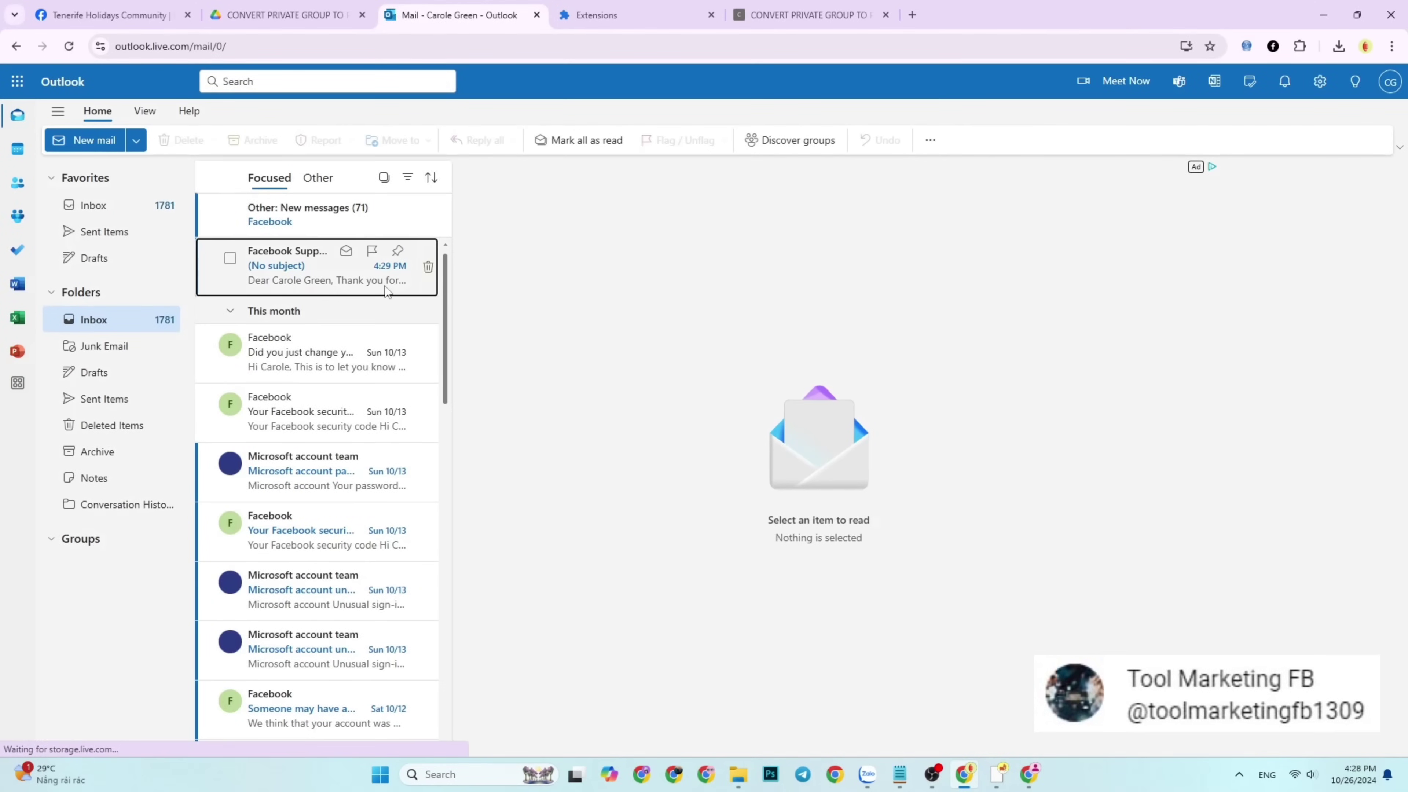
left_click(312, 287)
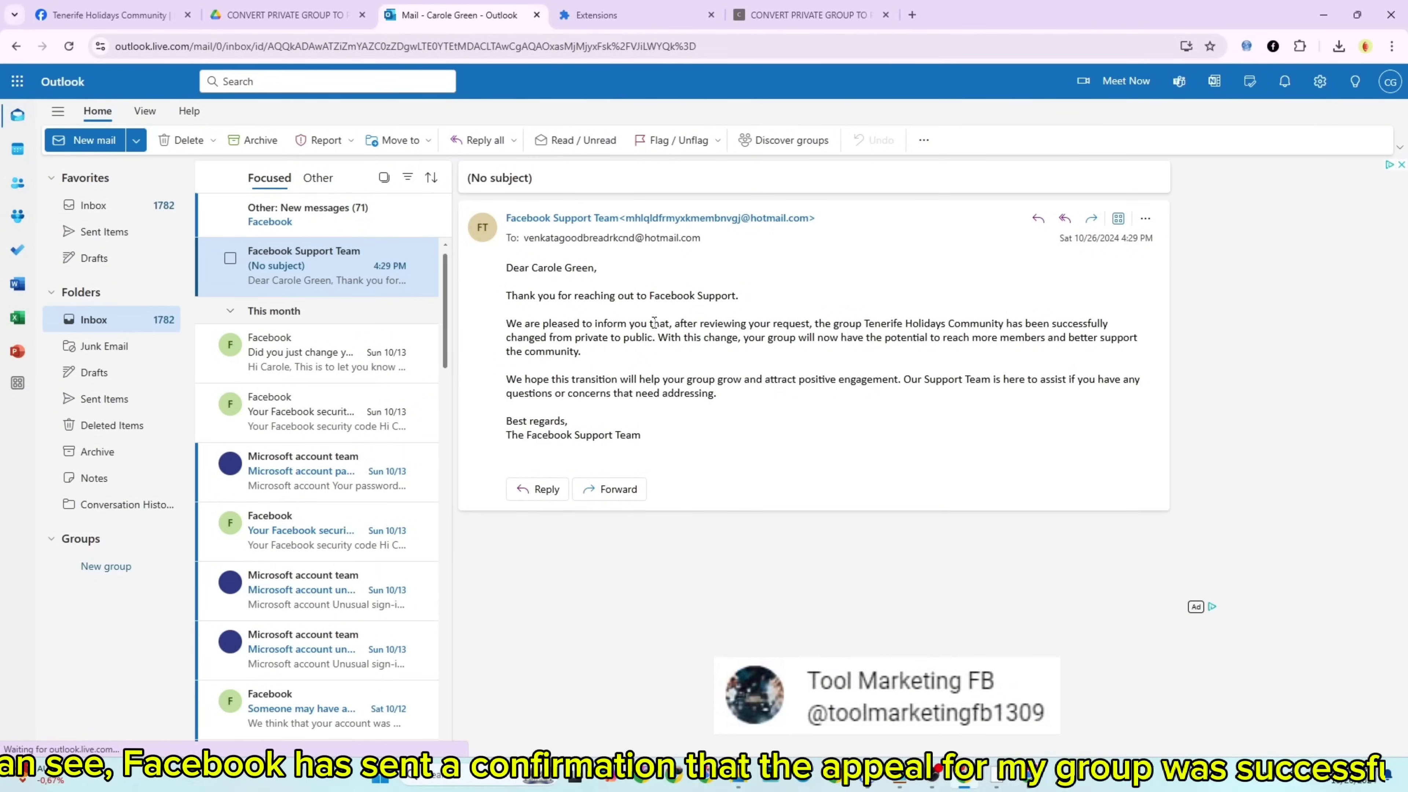
left_click(126, 7)
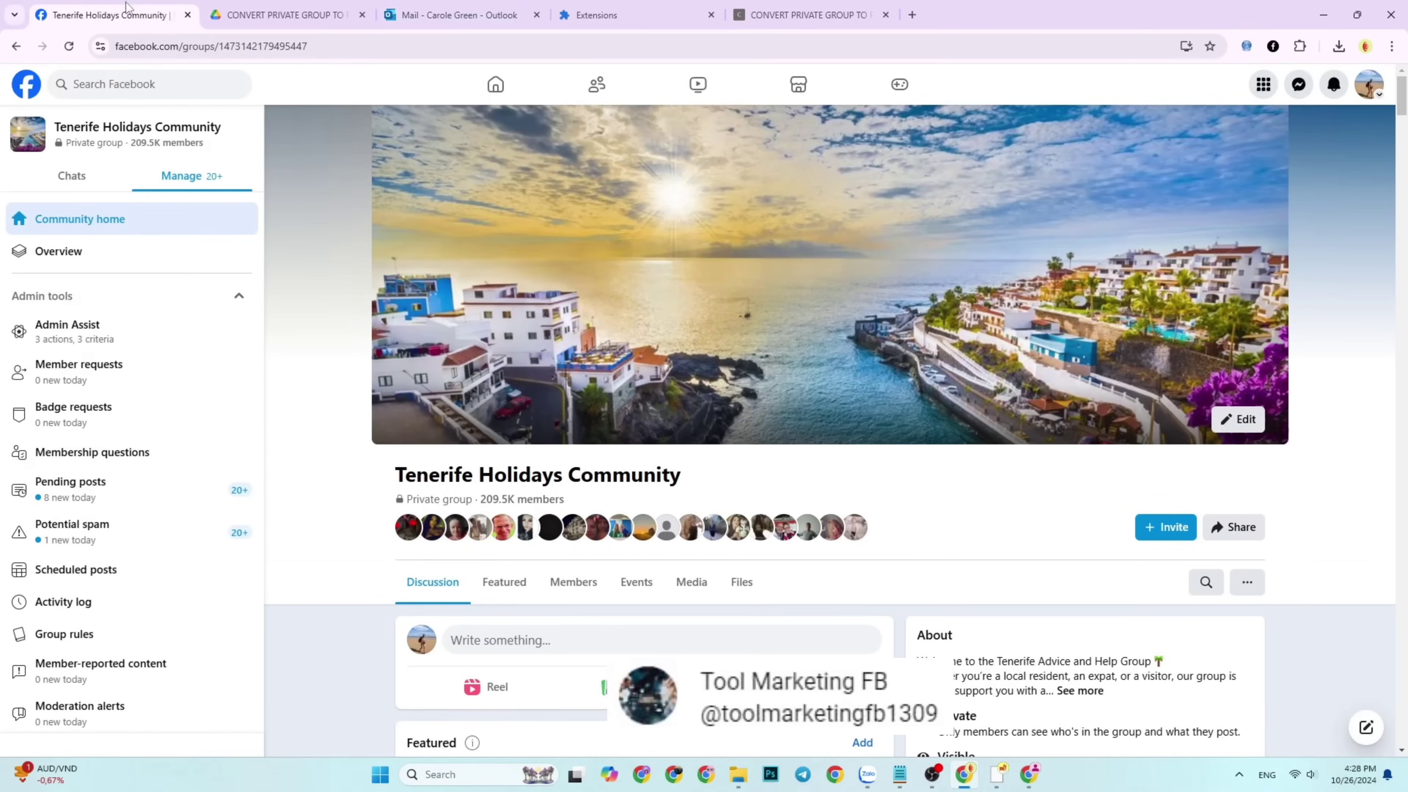
Reload Tenerife Holidays Community and confirm it now shows Public group with 209.5K members
left_click(70, 46)
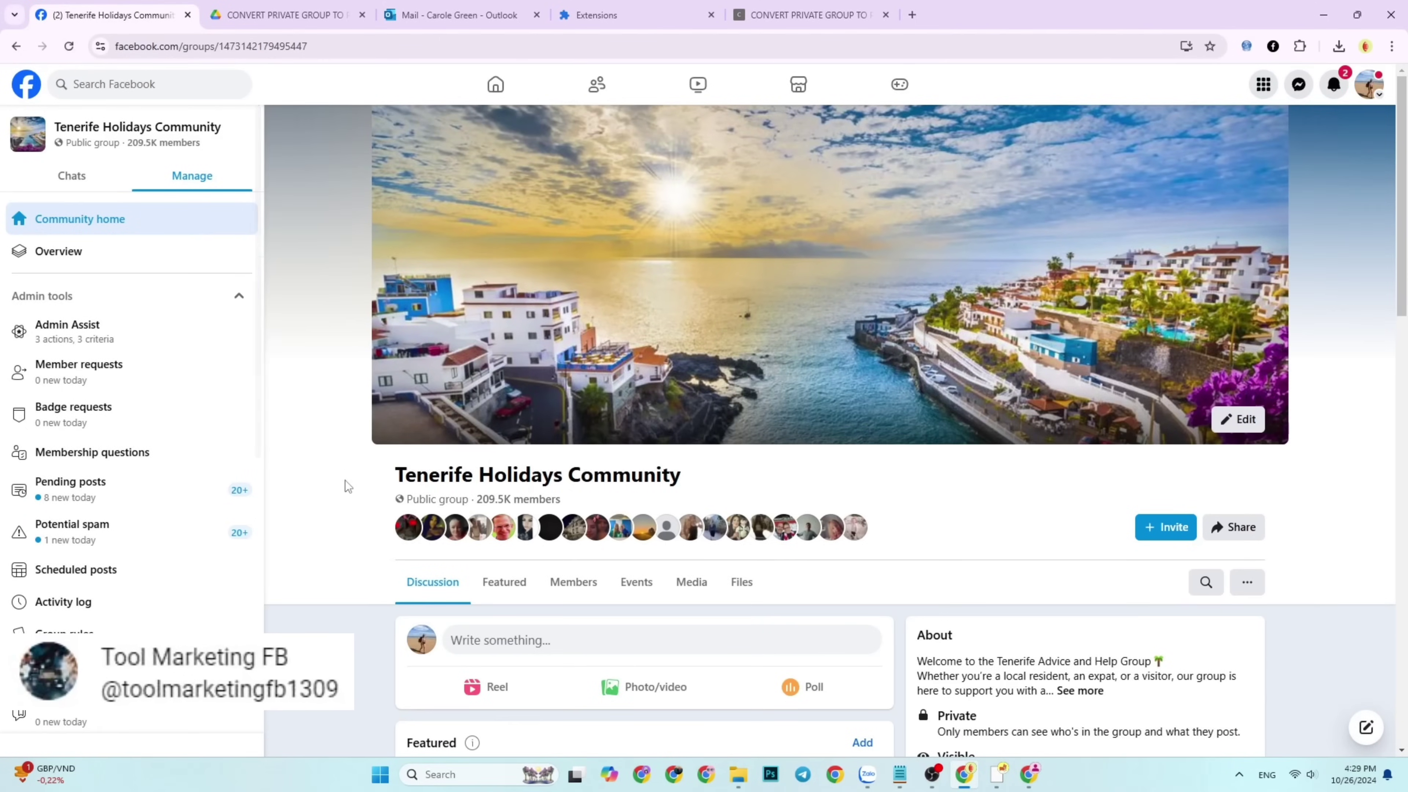
scroll(345, 487, "down", 3)
left_click_drag(408, 255, 475, 247)
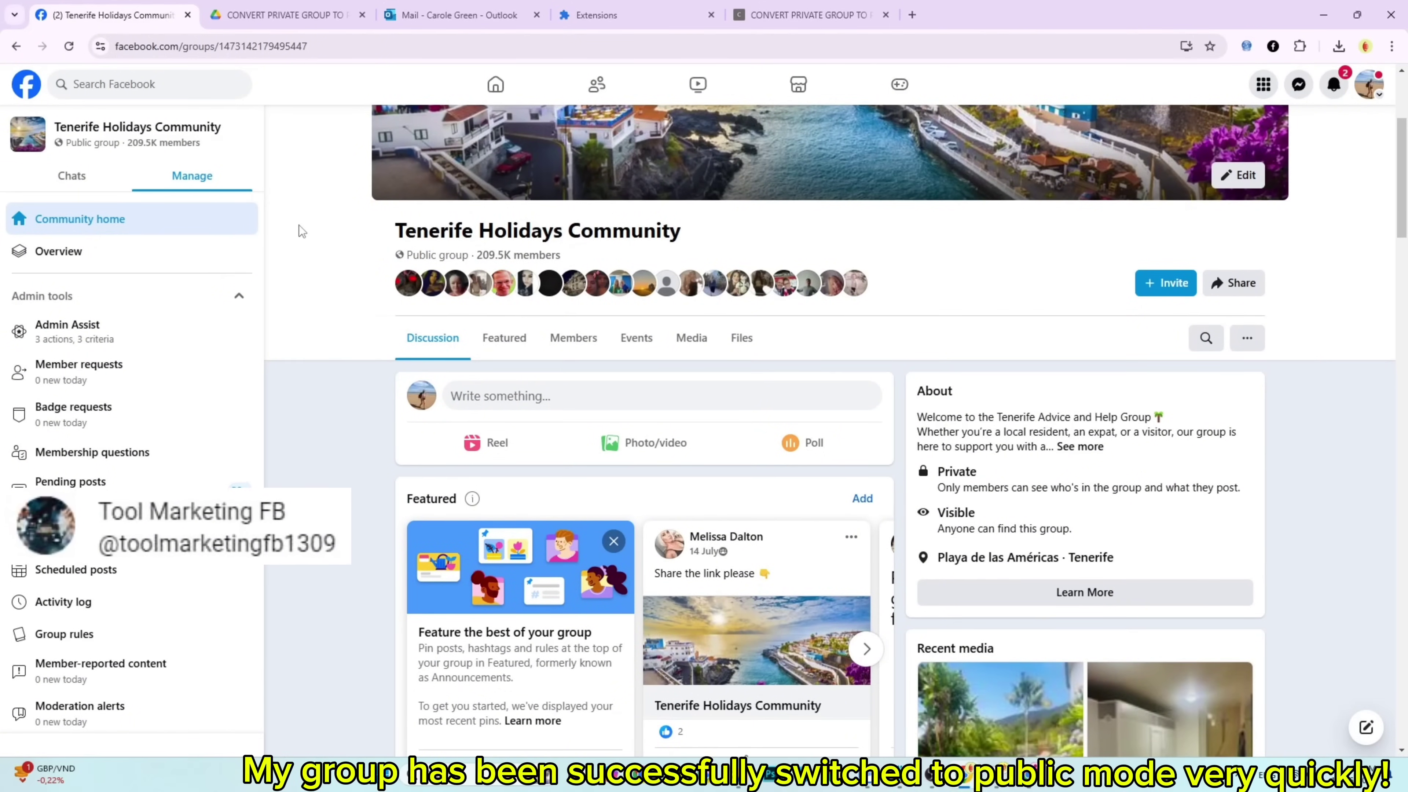
left_click_drag(66, 143, 111, 137)
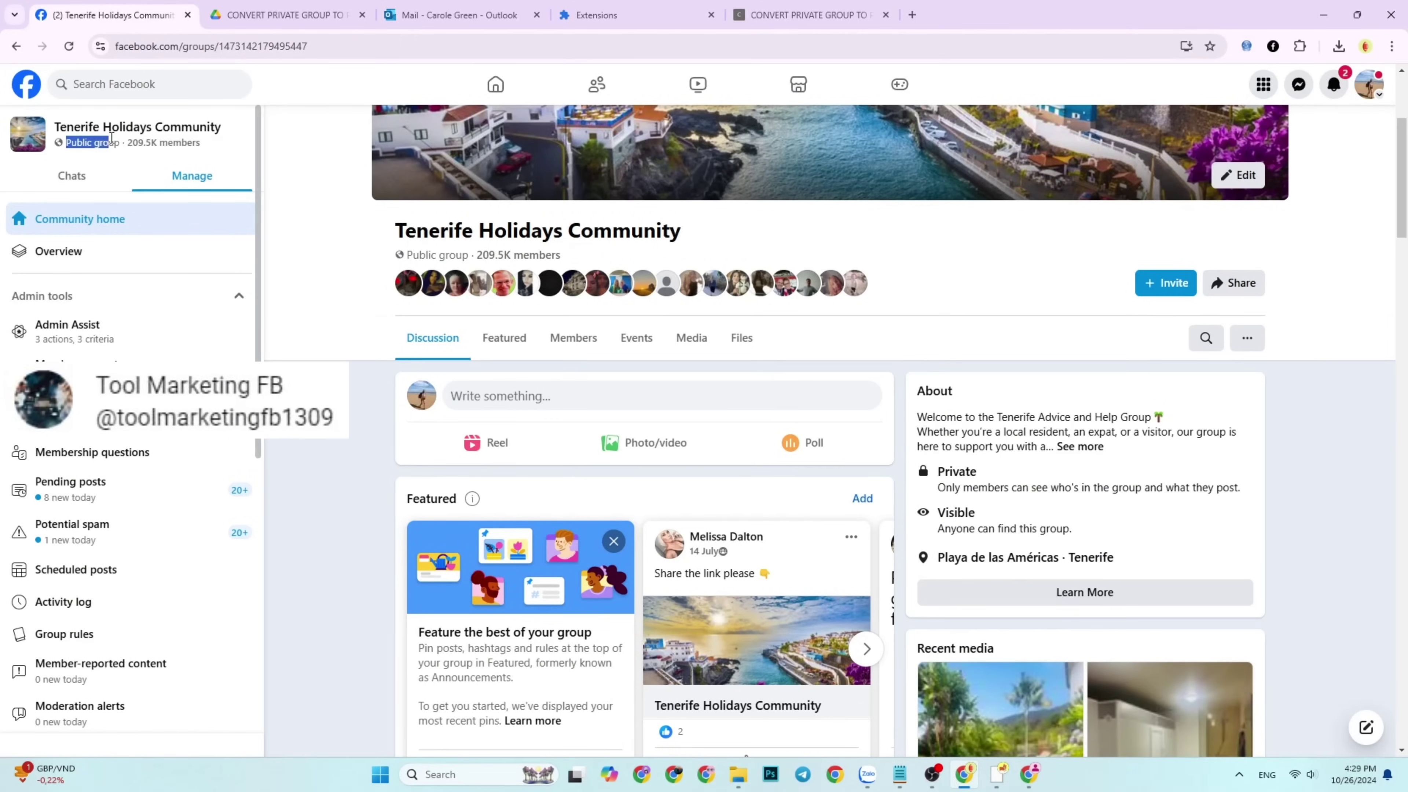
left_click(386, 271)
scroll(332, 259, "up", 4)
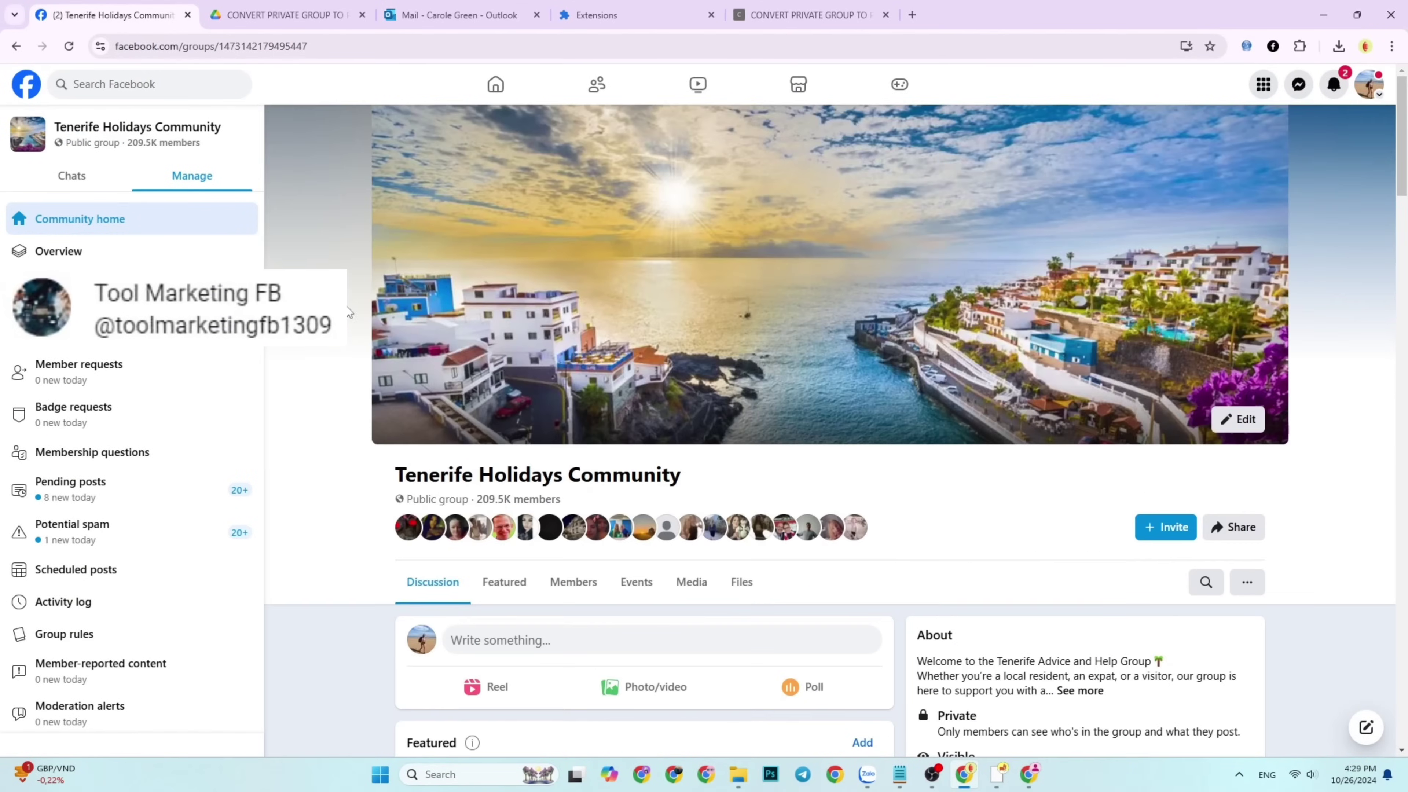
left_click(69, 46)
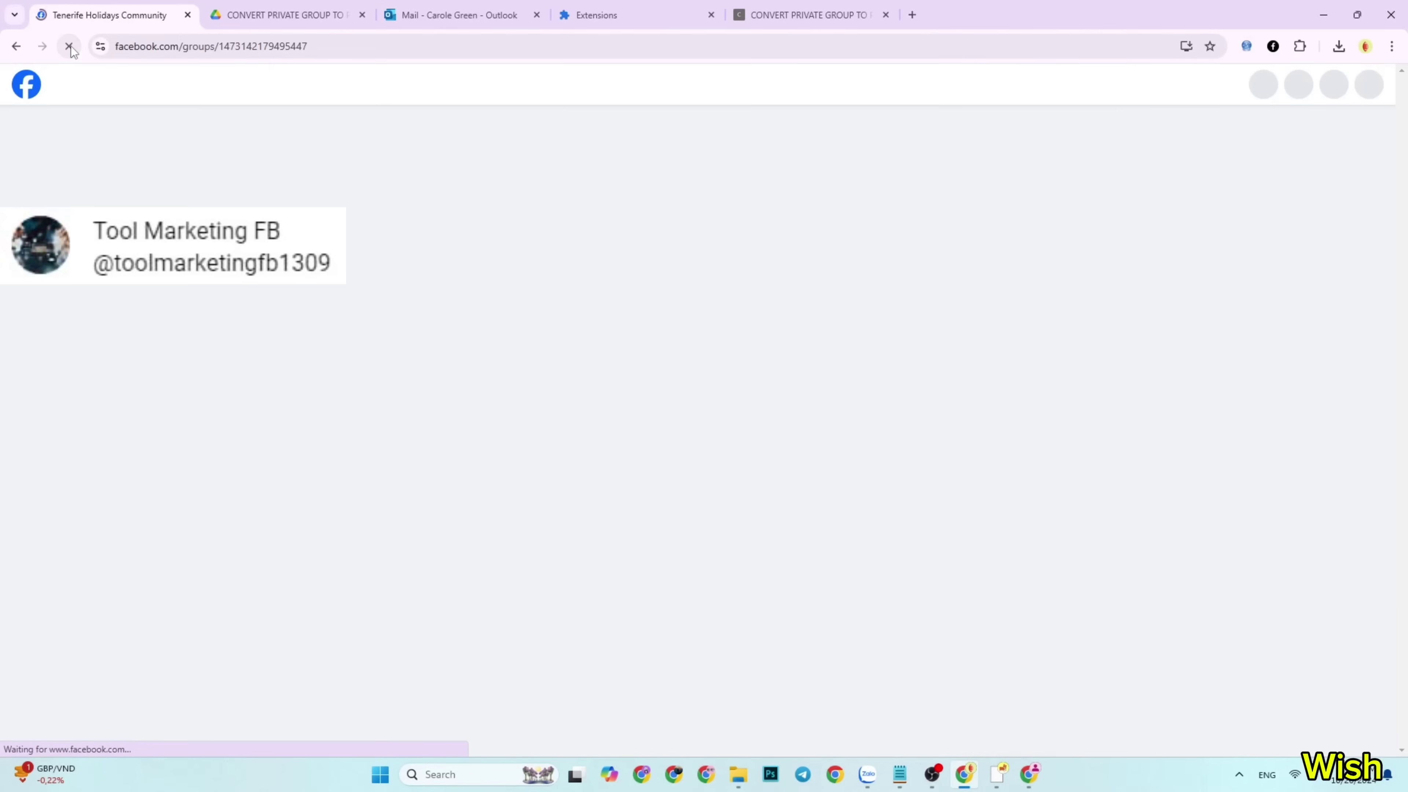